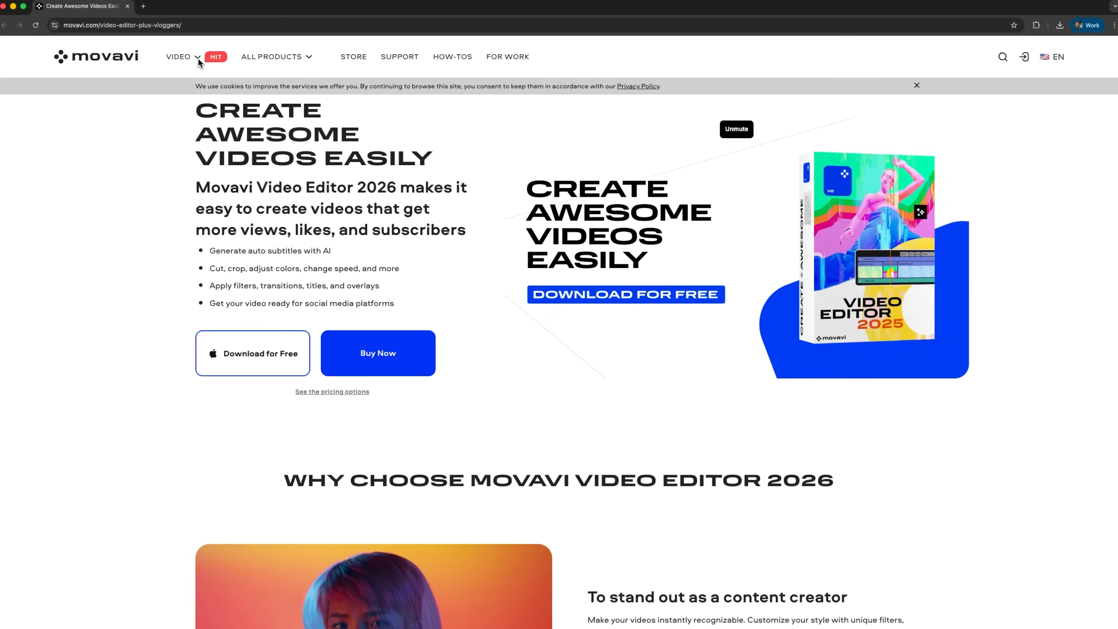
Examine the Movavi Video Editor 2026 product page, including its video products, creator features and pricing plans
mouse_move(200, 63)
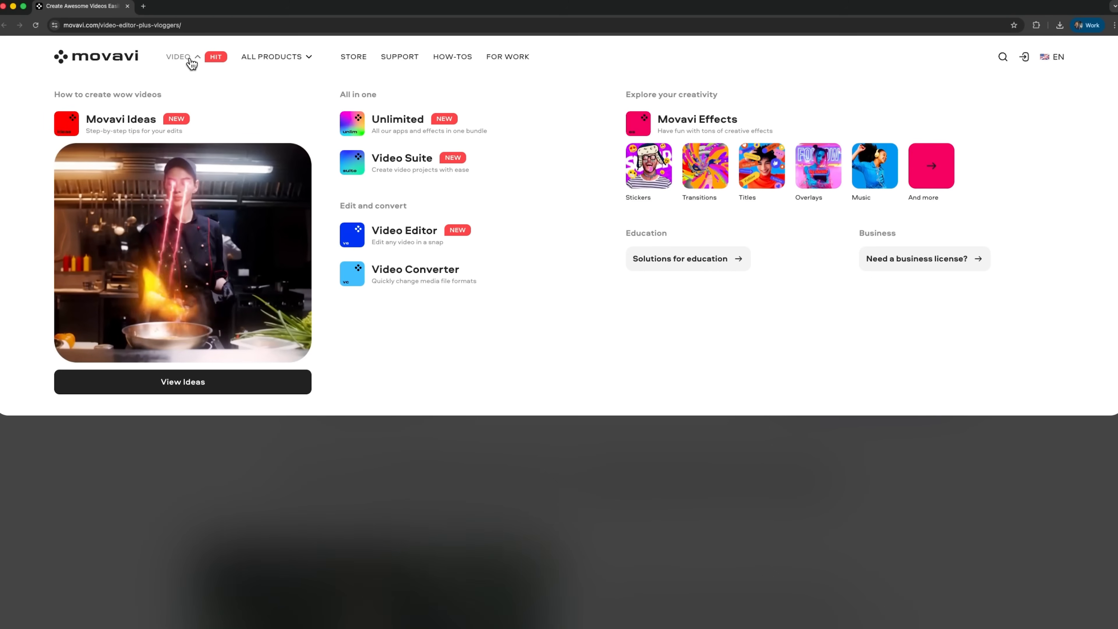
click(186, 62)
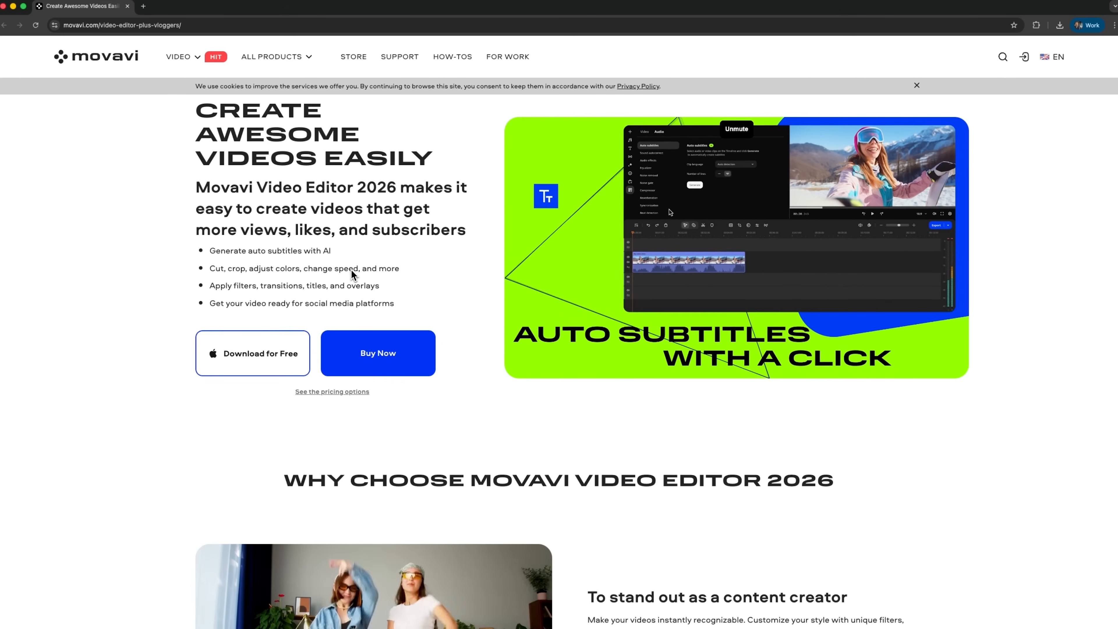
scroll(352, 273, down, 3)
scroll(357, 290, down, 5)
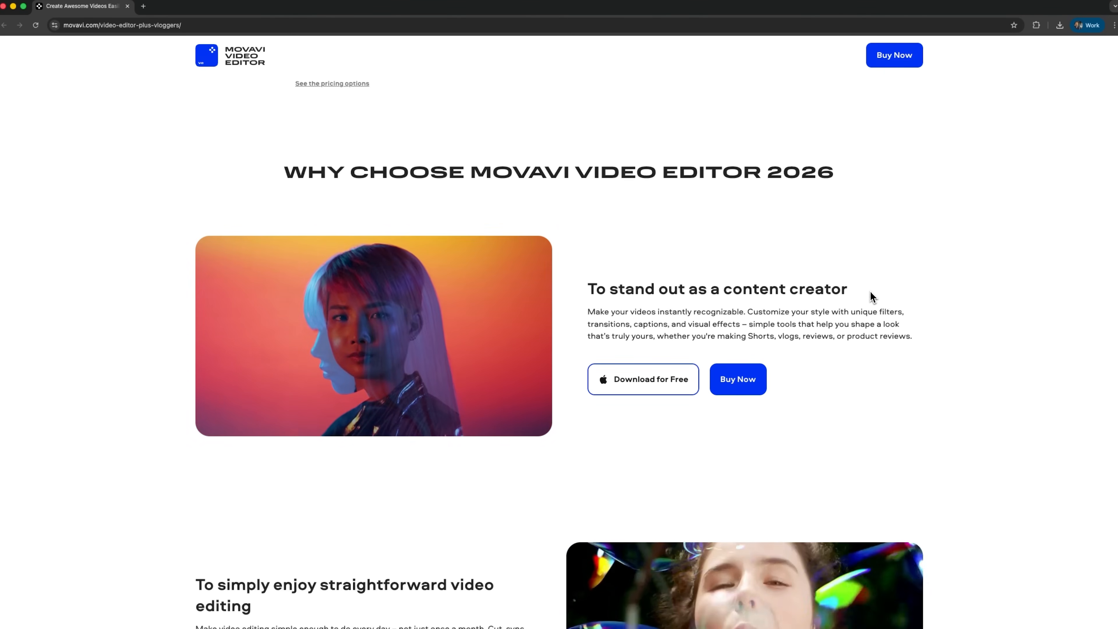
scroll(869, 294, down, 2)
scroll(866, 292, down, 7)
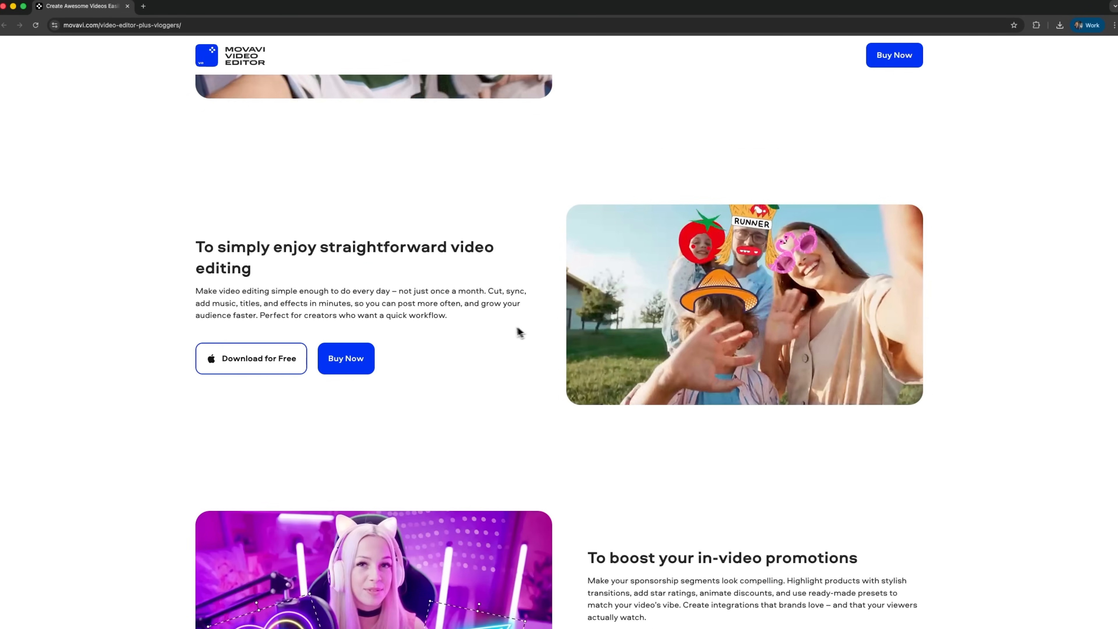
scroll(515, 330, down, 2)
scroll(503, 333, down, 3)
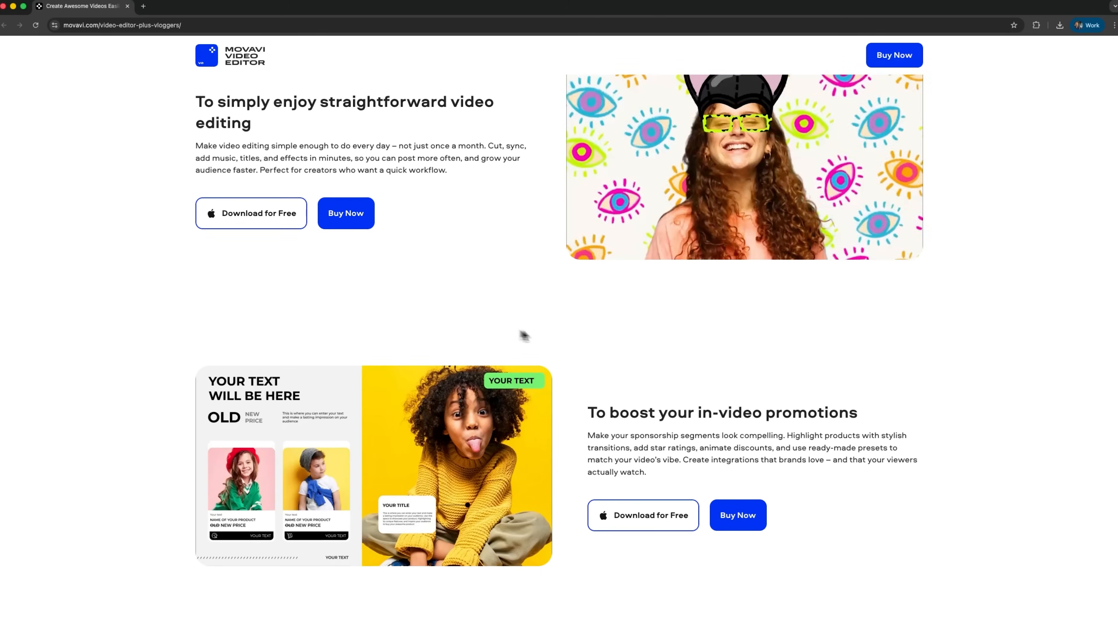
scroll(988, 434, down, 5)
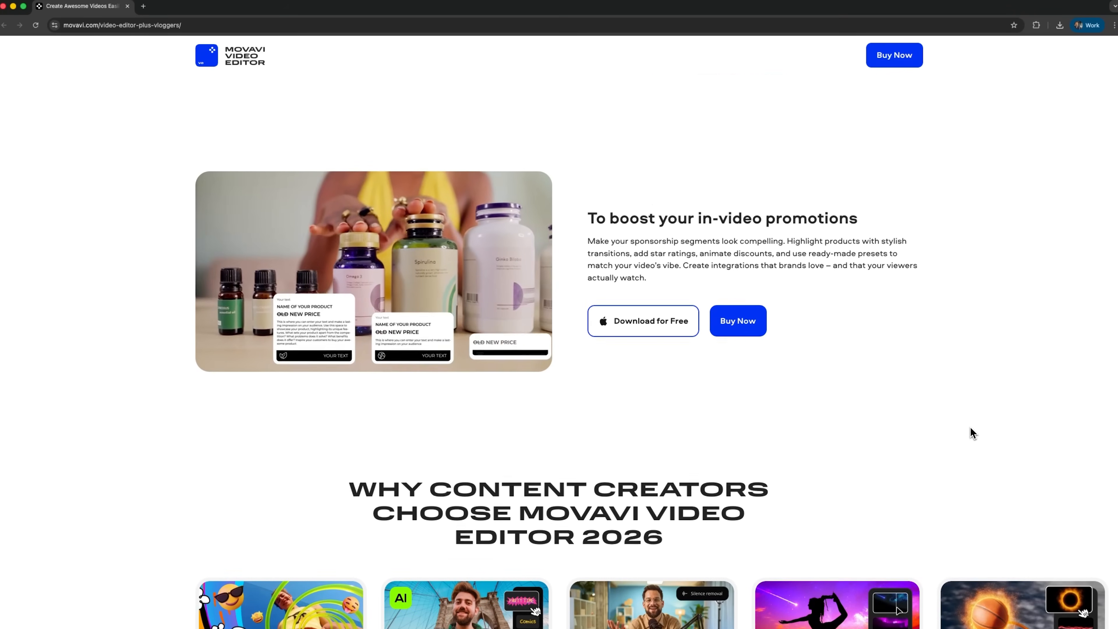
scroll(965, 431, down, 5)
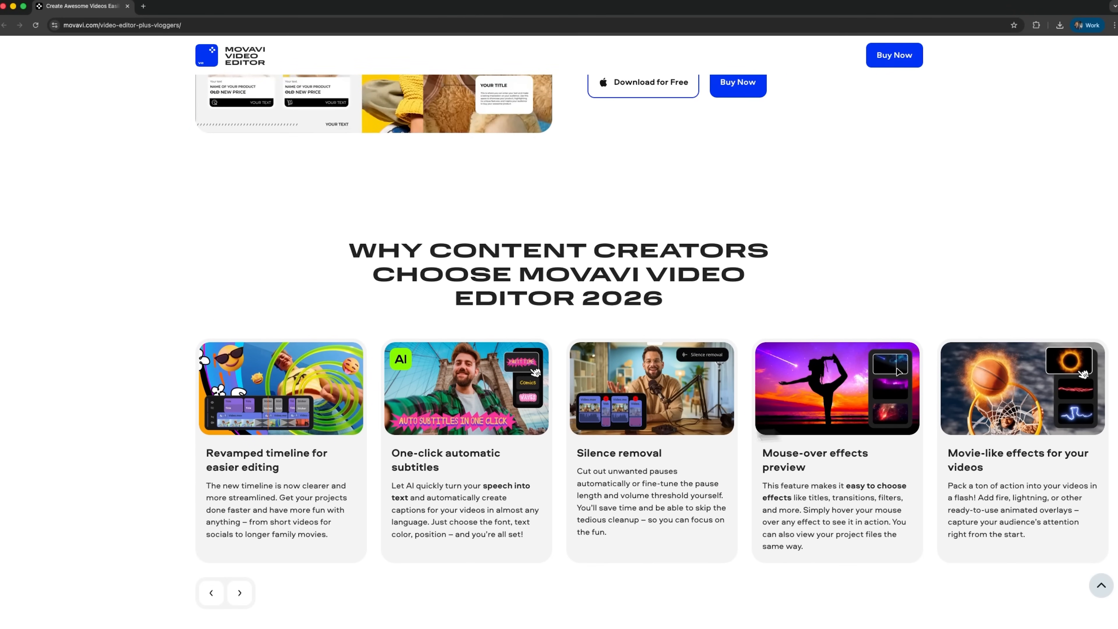
scroll(471, 435, down, 4)
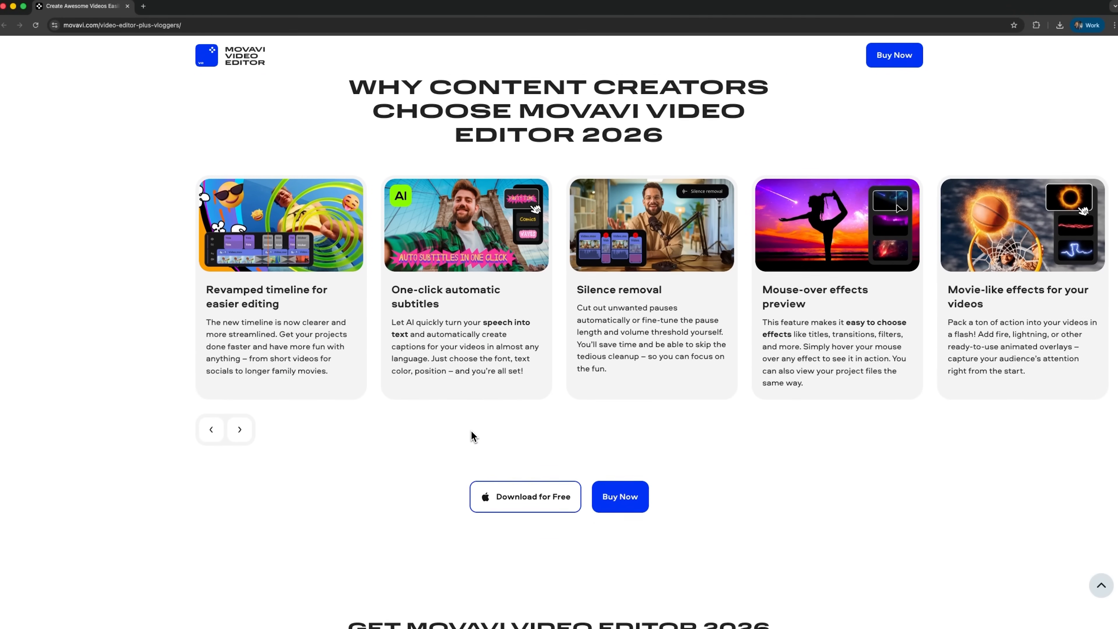
scroll(471, 431, down, 8)
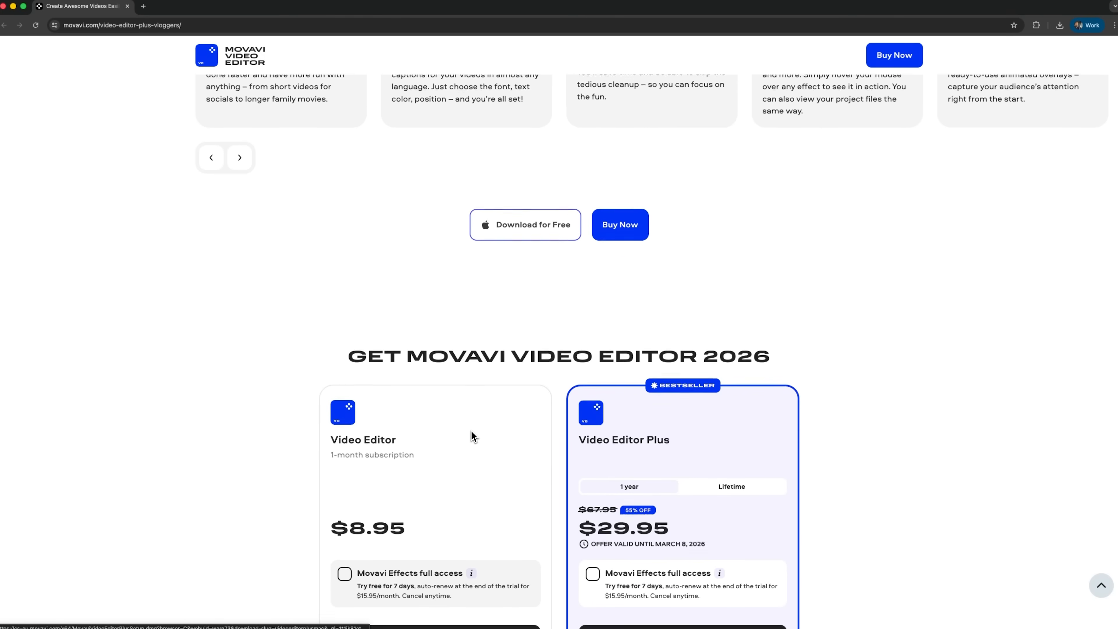
scroll(470, 431, down, 4)
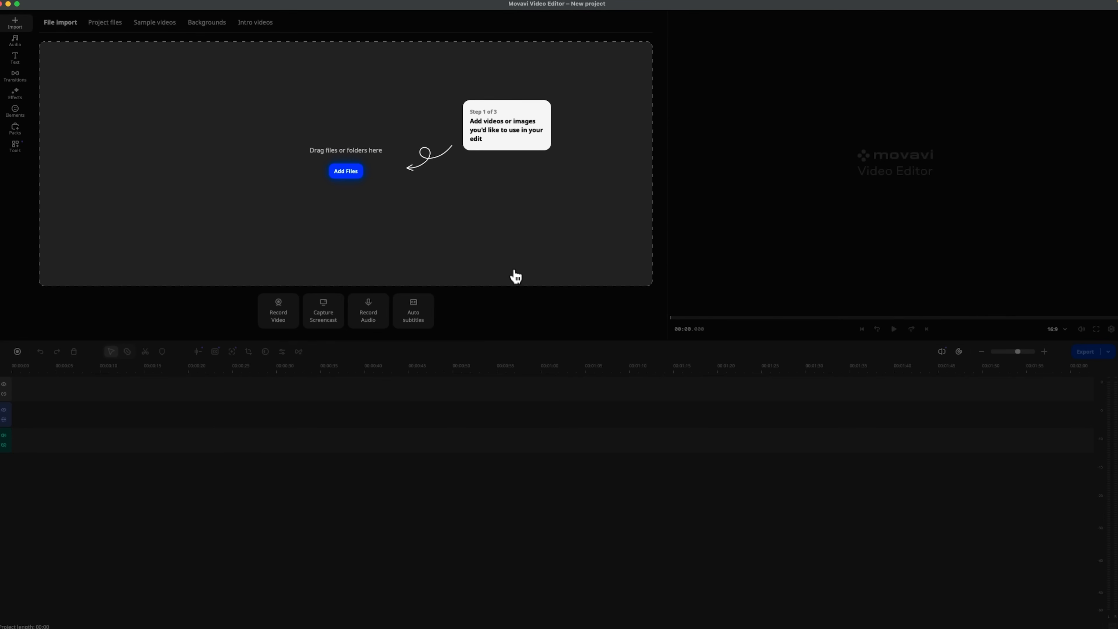
Import Python openai tutorial.mp4 into the new project, place it at the start of the video track and dismiss the starter guide
click(347, 174)
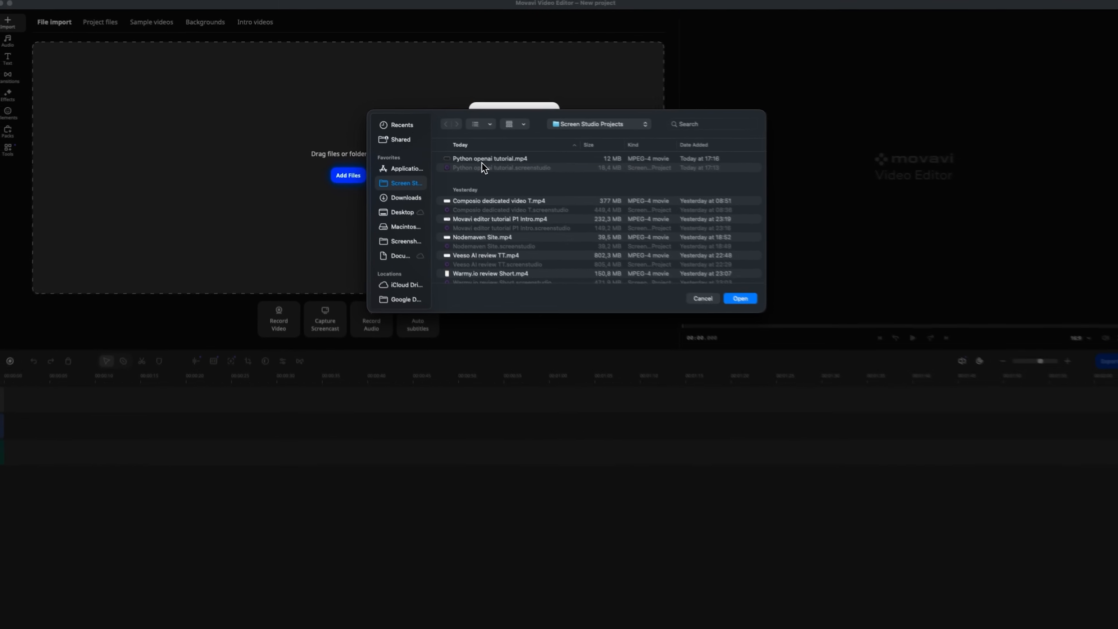
double_click(563, 214)
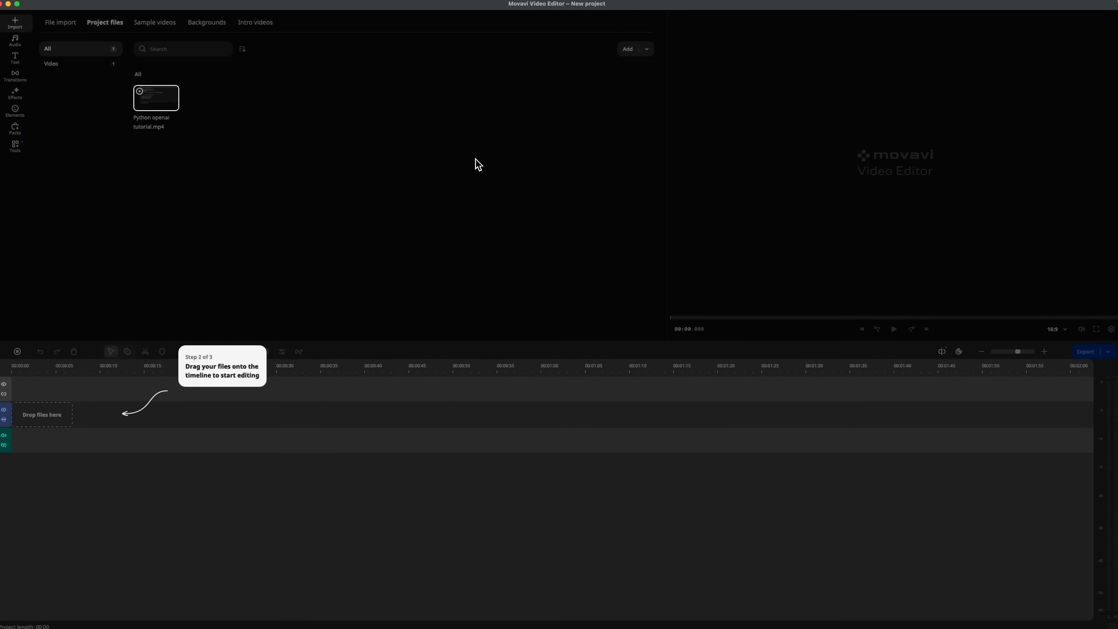
drag(156, 98, 35, 408)
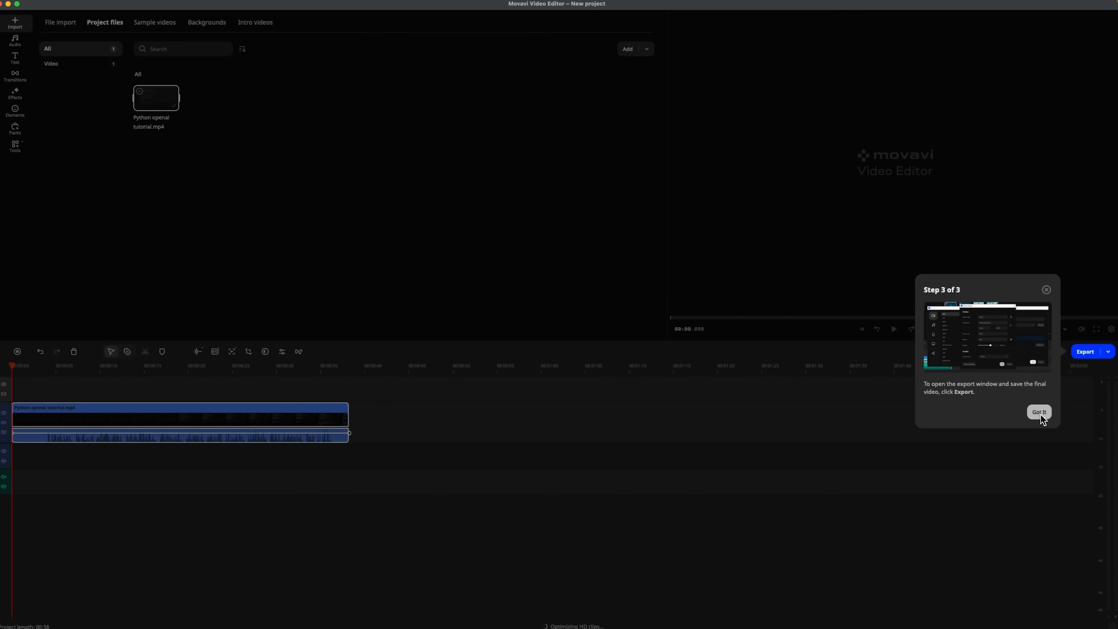
click(1039, 413)
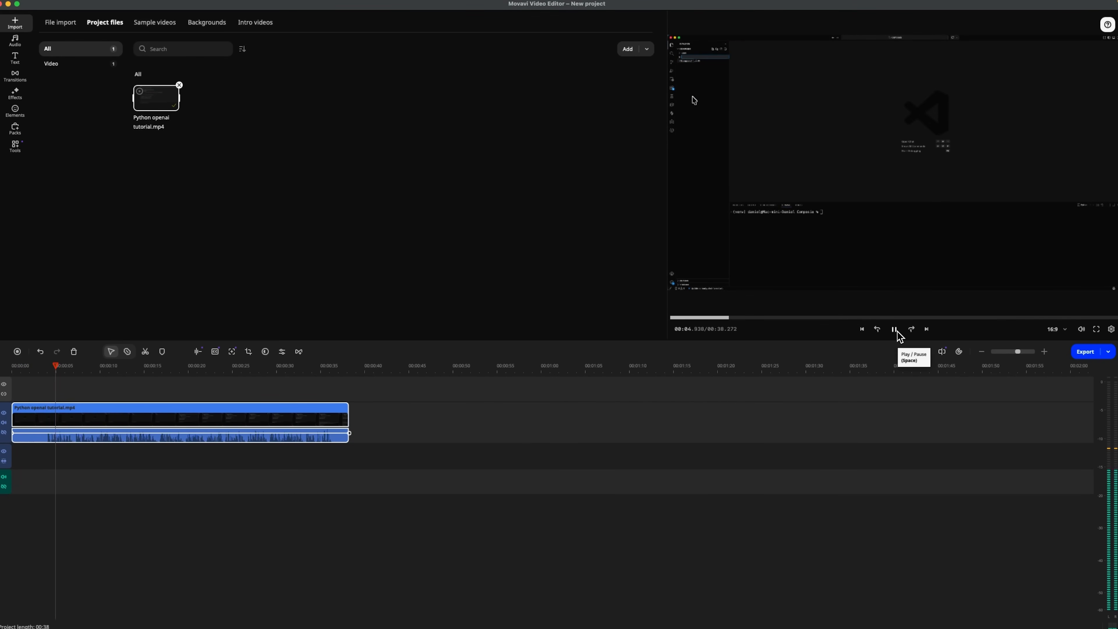
click(893, 328)
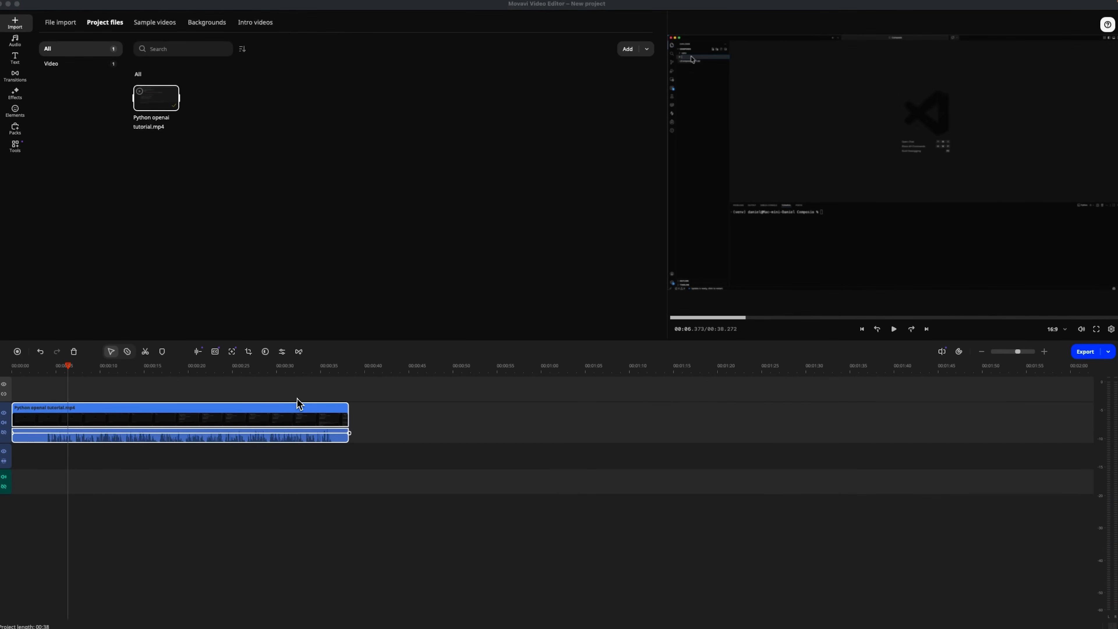
Remove the unwanted pauses from the timeline clip with automatic silence removal
right_click(294, 407)
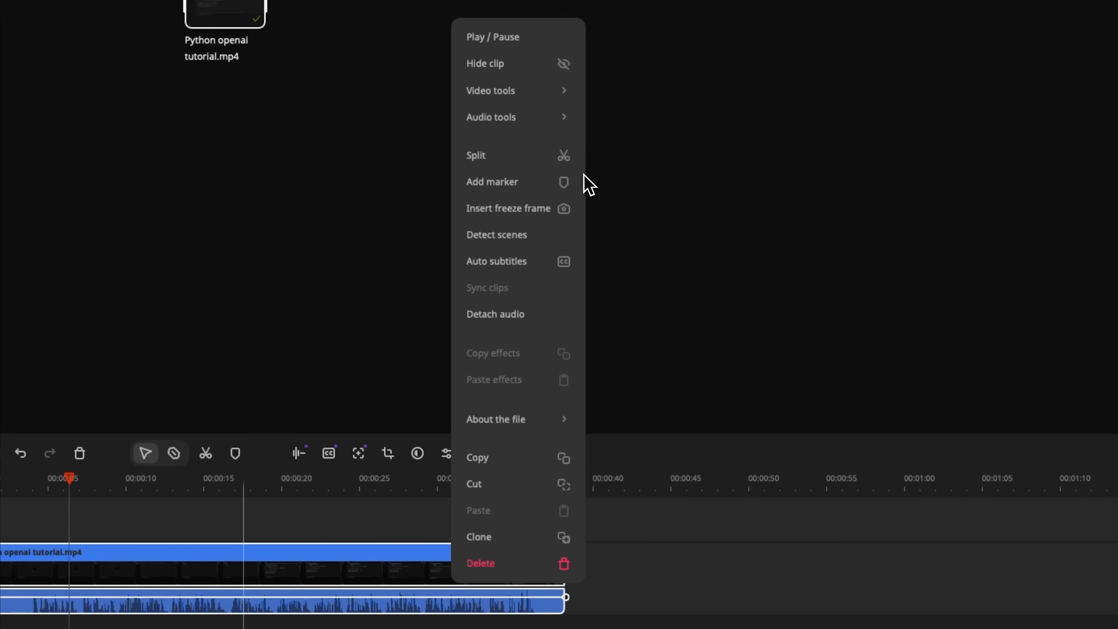
mouse_move(545, 119)
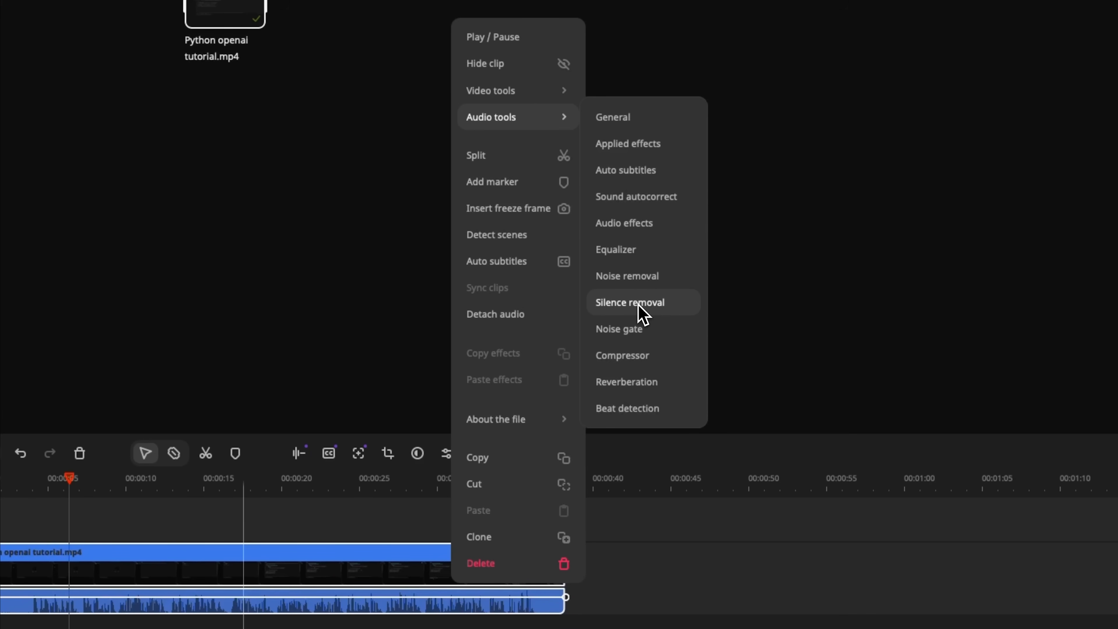
click(652, 313)
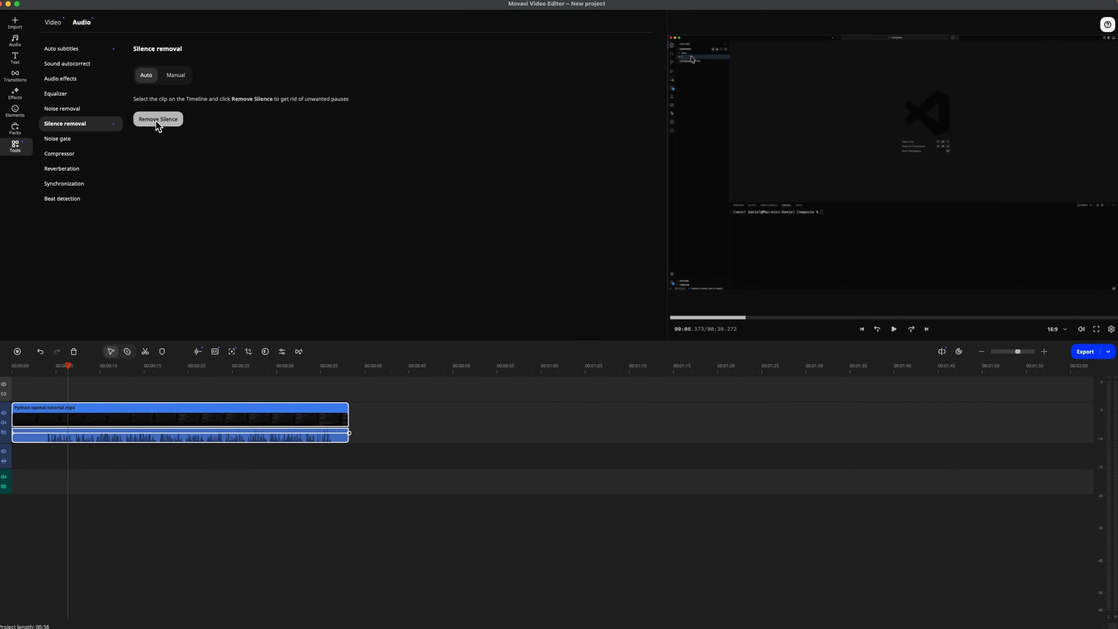
click(156, 120)
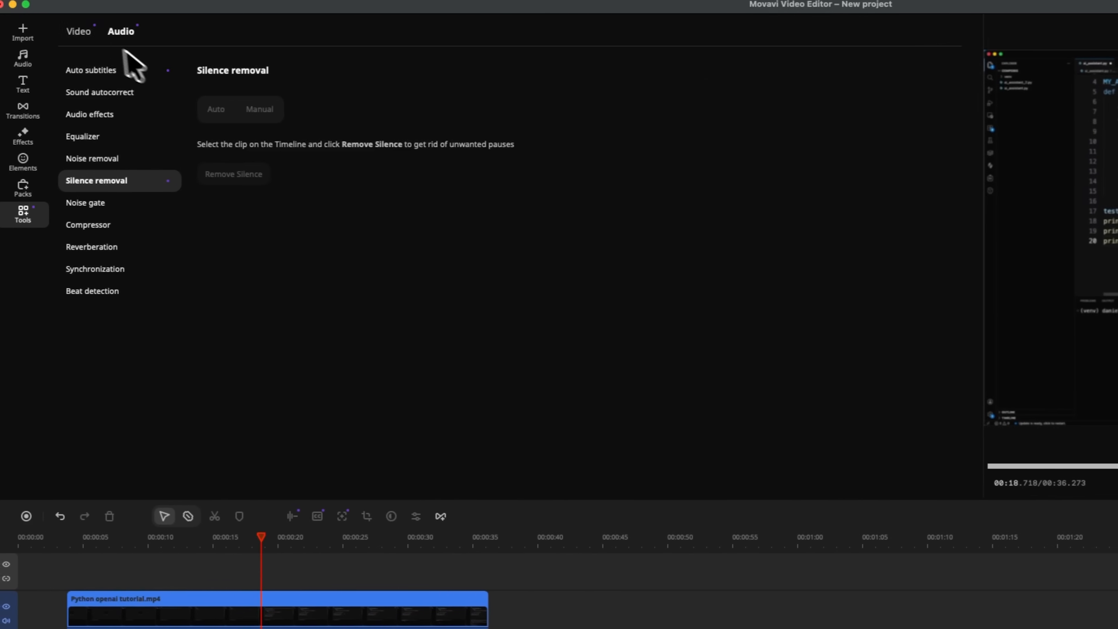
Split the clip at about 18 s and 21 s to isolate the section that shows the API key
click(91, 35)
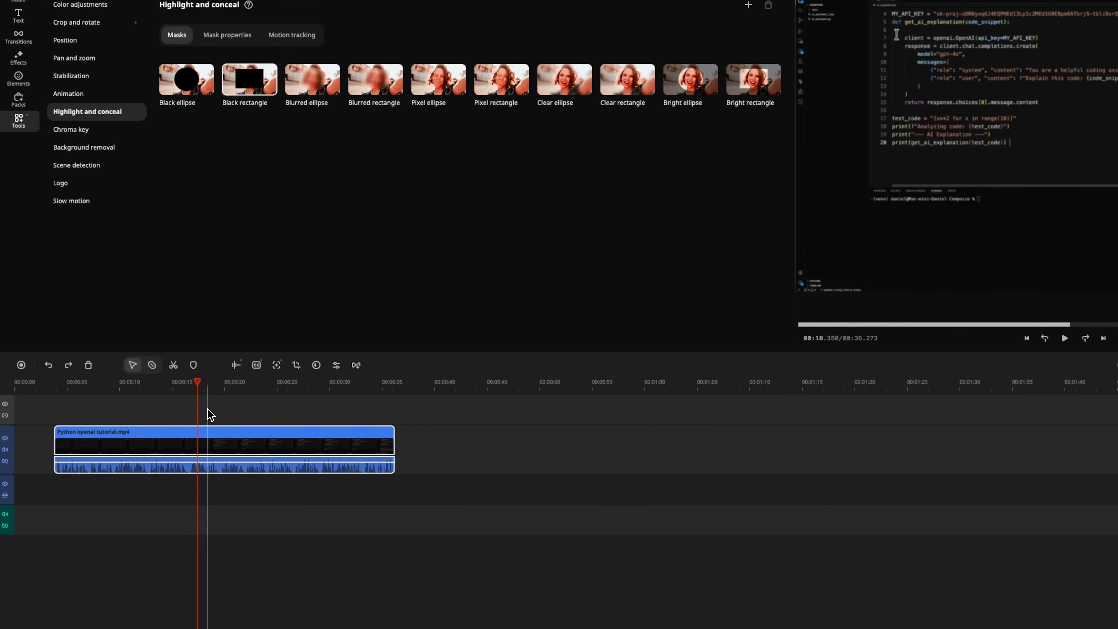
click(208, 409)
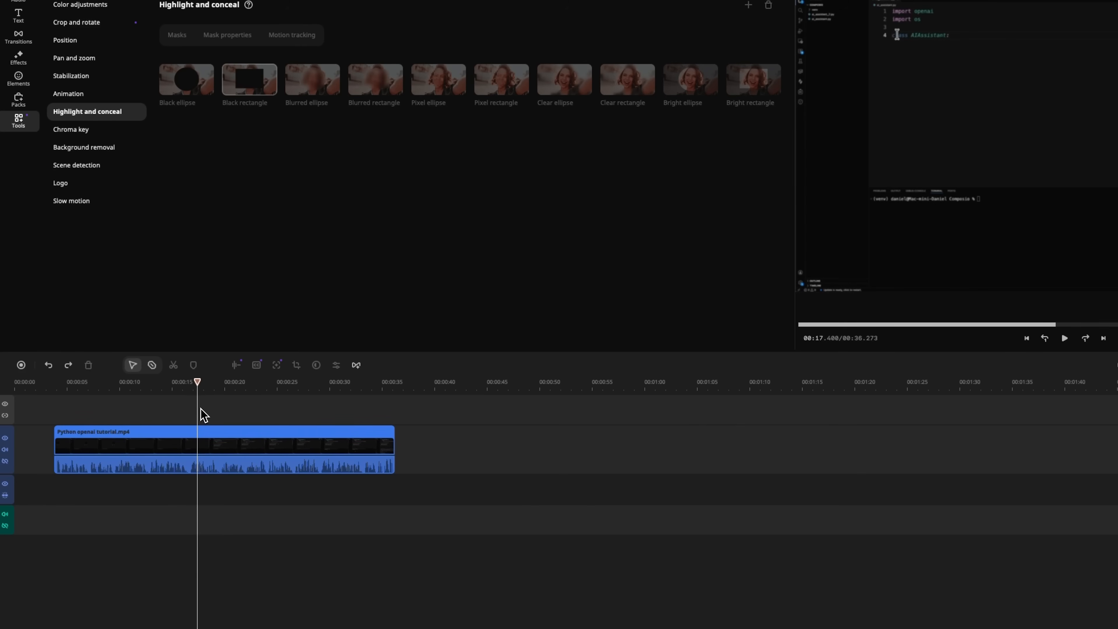
drag(197, 381, 203, 382)
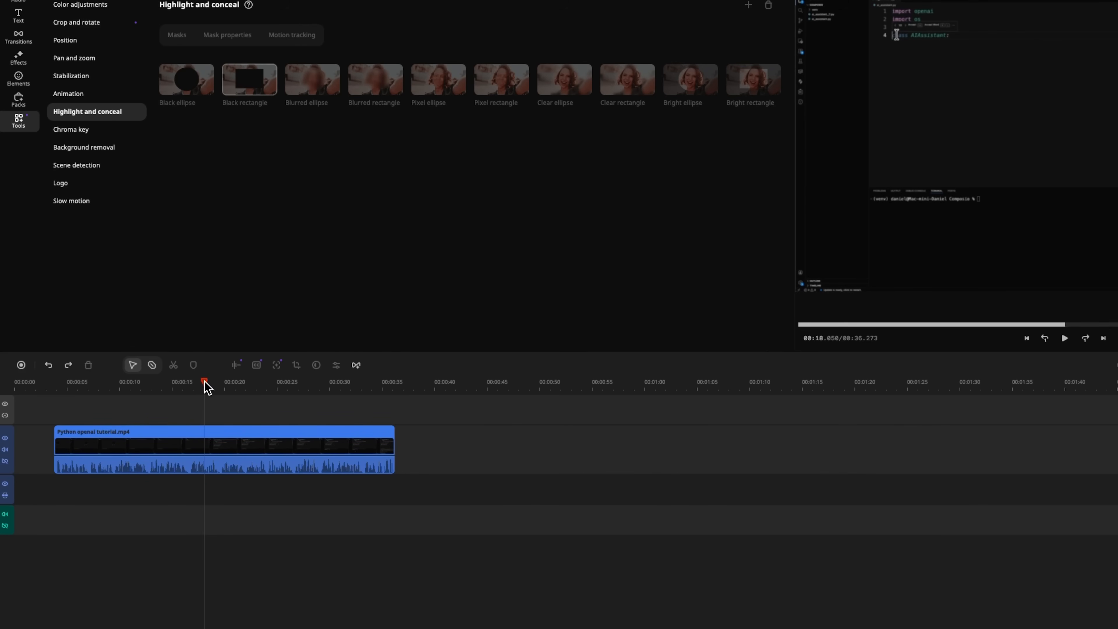
right_click(208, 449)
click(225, 141)
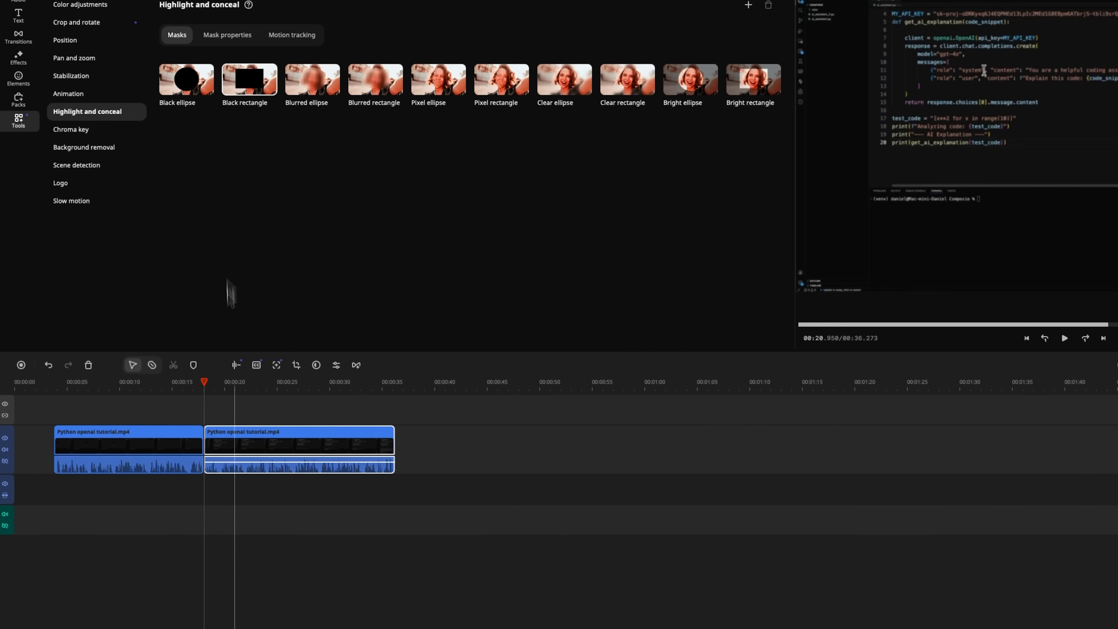
click(234, 441)
key(ctrl+b)
Apply a blurred rectangle mask to the short middle segment and fit it as a thin strip over the API key value
click(218, 449)
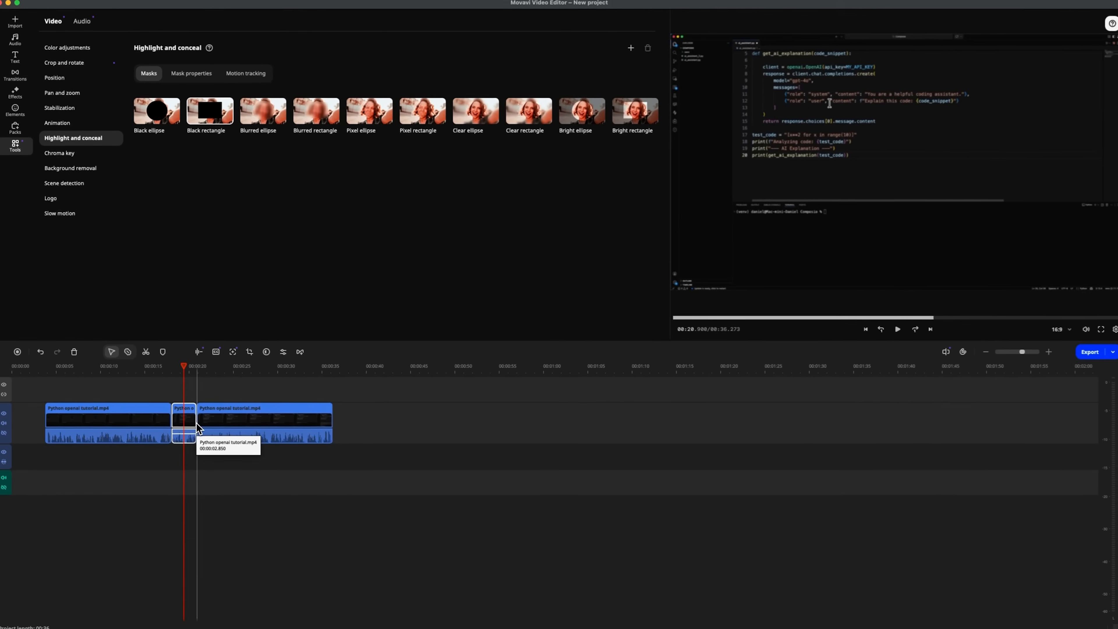
click(315, 117)
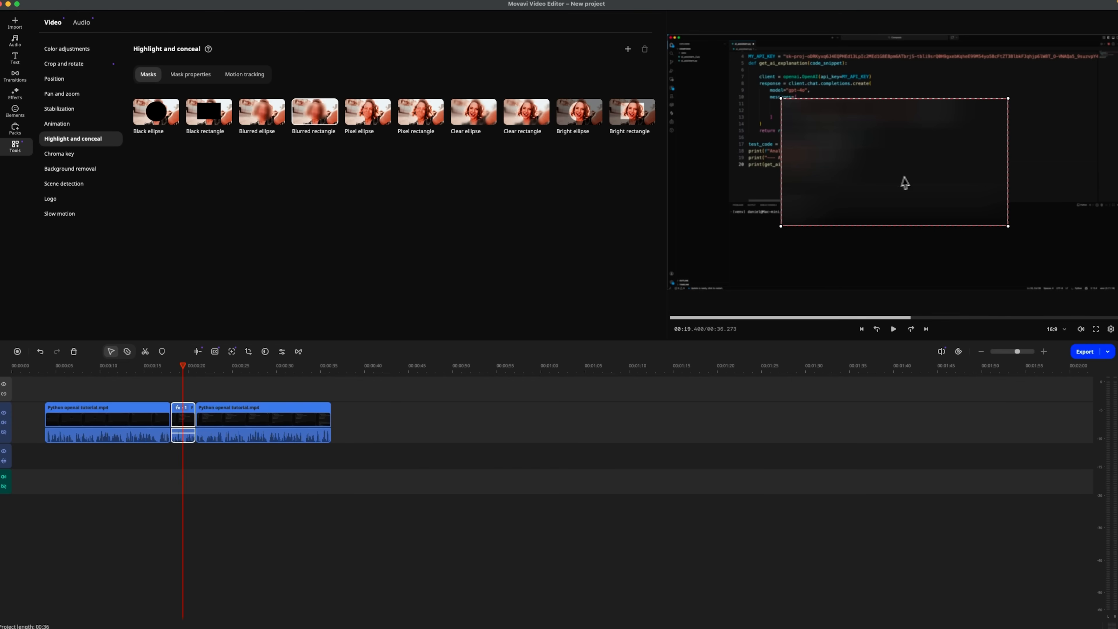
drag(905, 181, 919, 135)
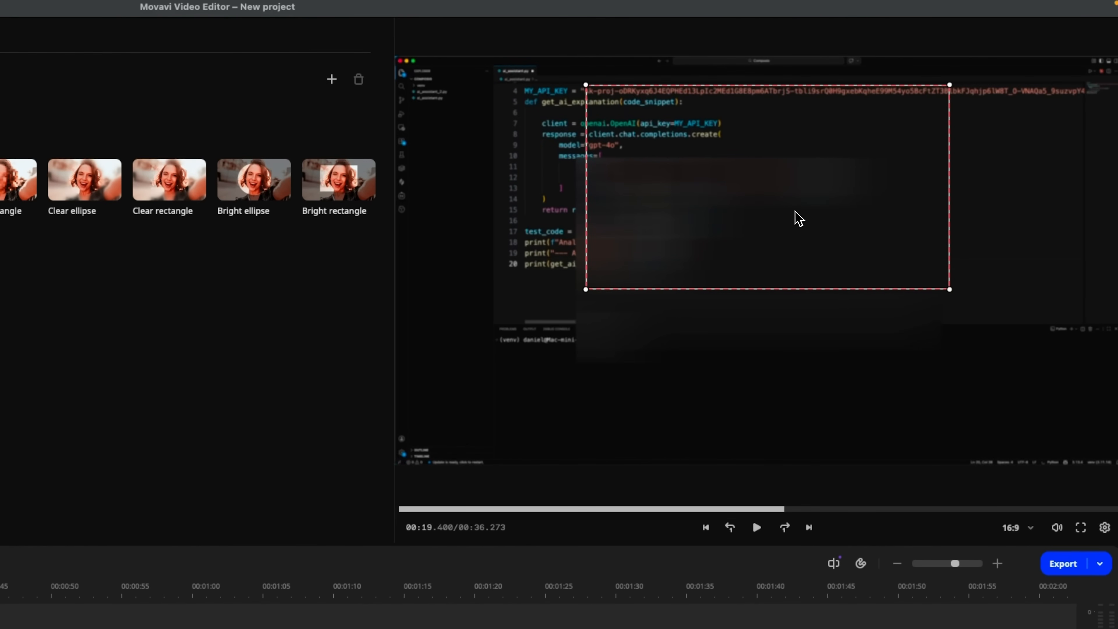
drag(949, 289, 1078, 97)
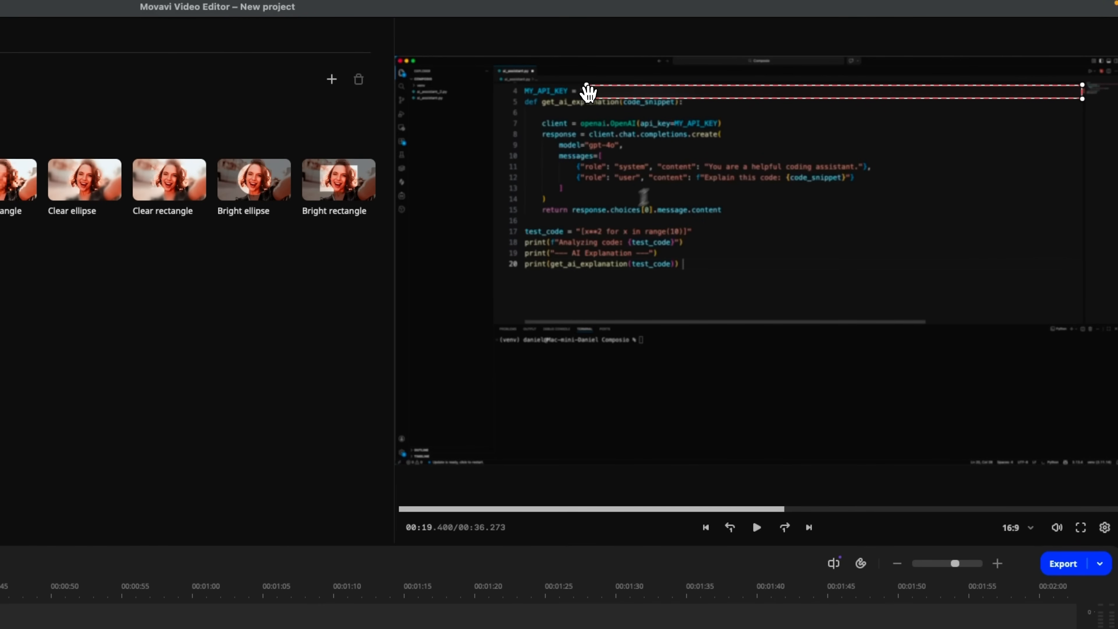
drag(593, 92, 598, 93)
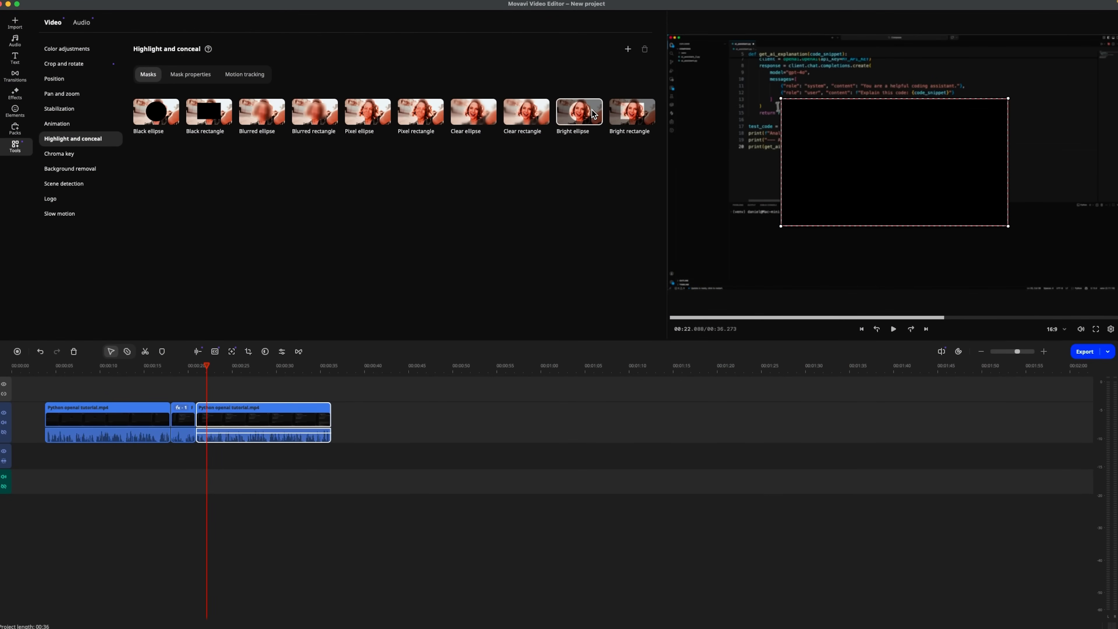
Try a bright rectangle mask on the last segment, fitted around the closing lines of code
click(594, 115)
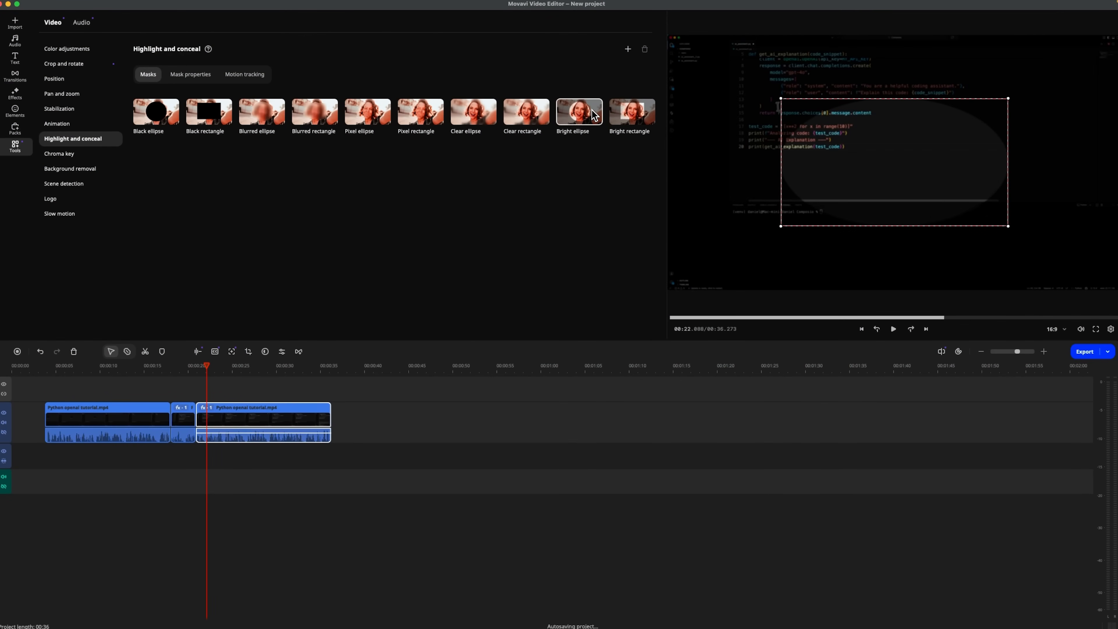
click(646, 125)
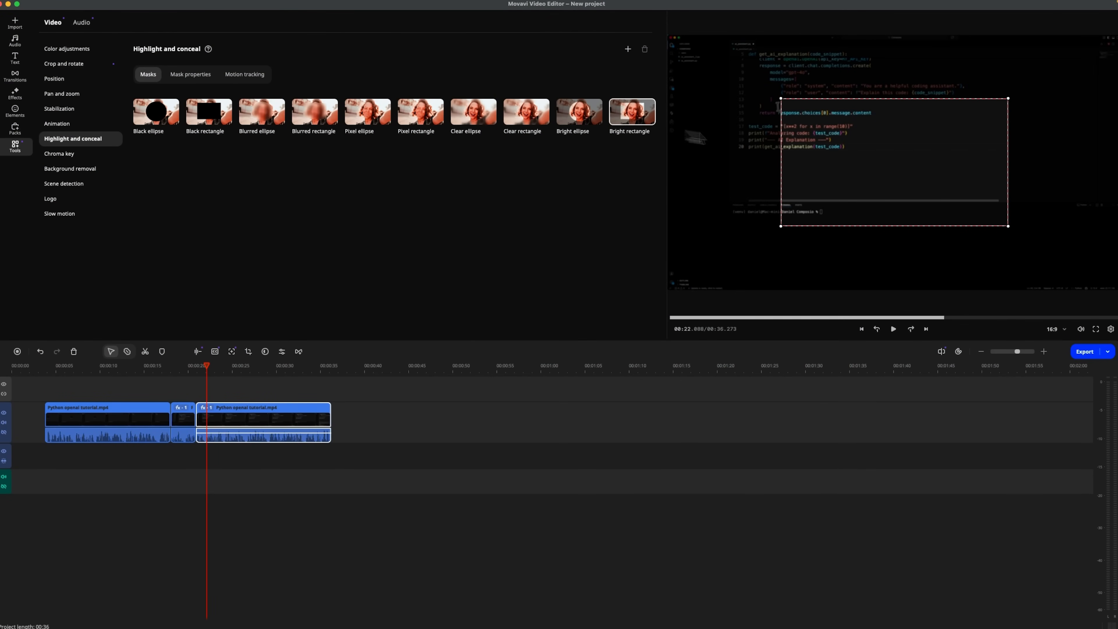
drag(864, 148, 822, 146)
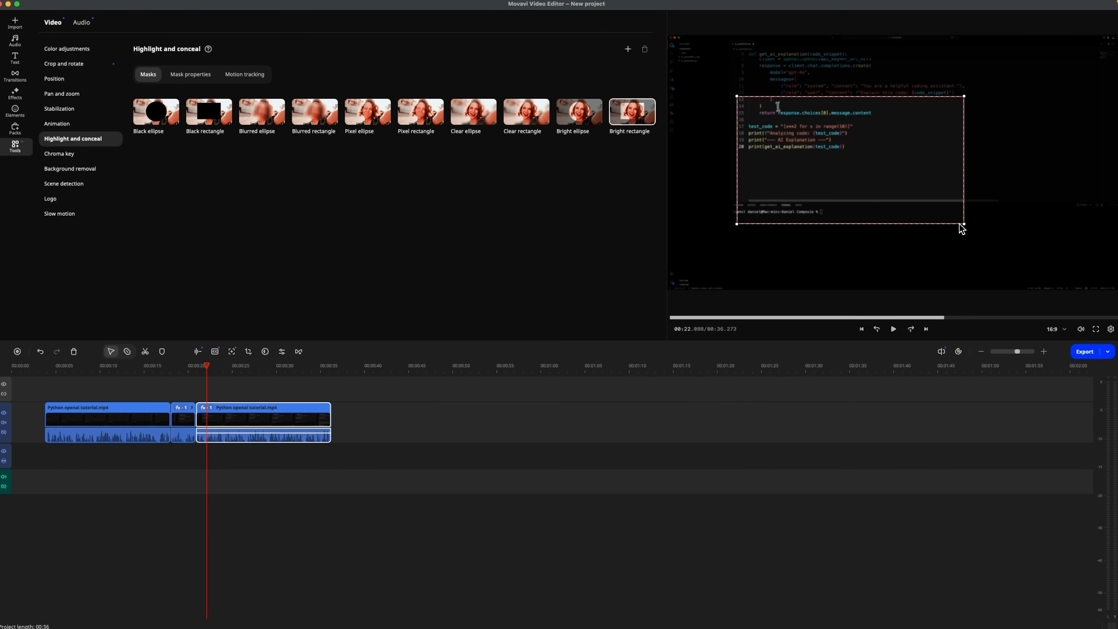
drag(963, 223, 947, 169)
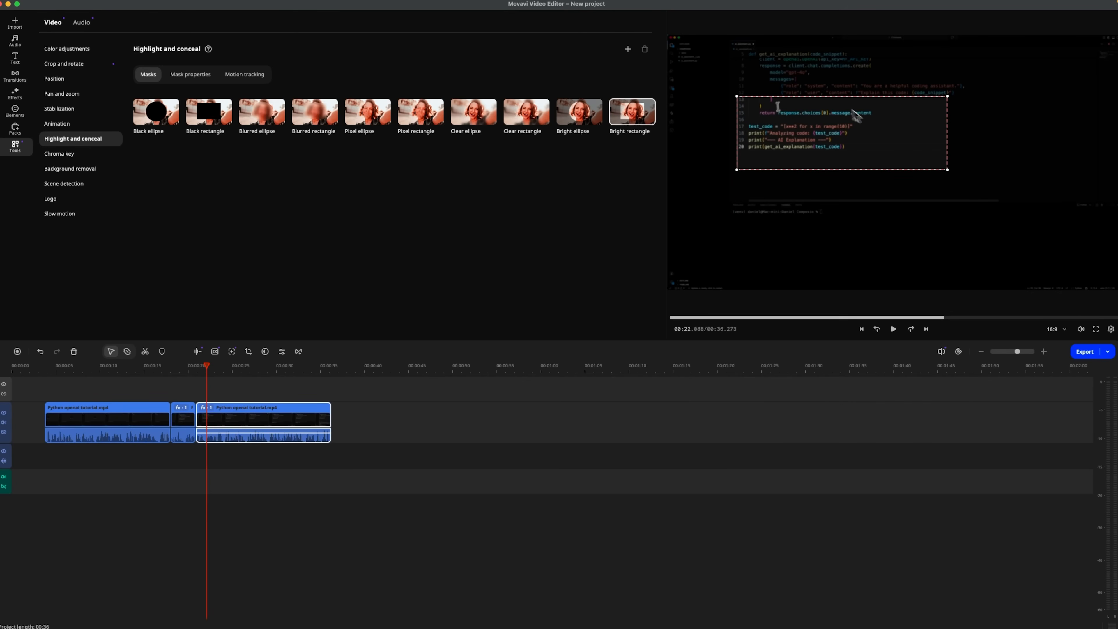
drag(831, 107, 840, 125)
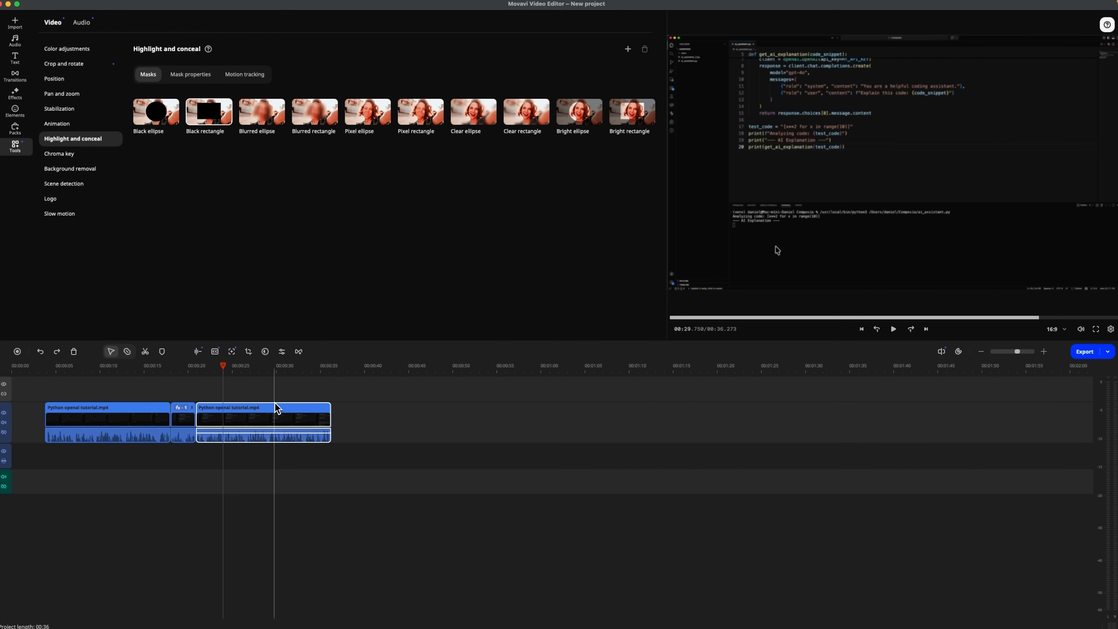
Generate single-line automatic subtitles for the last segment, with auto-detected original language and translation into English
right_click(275, 421)
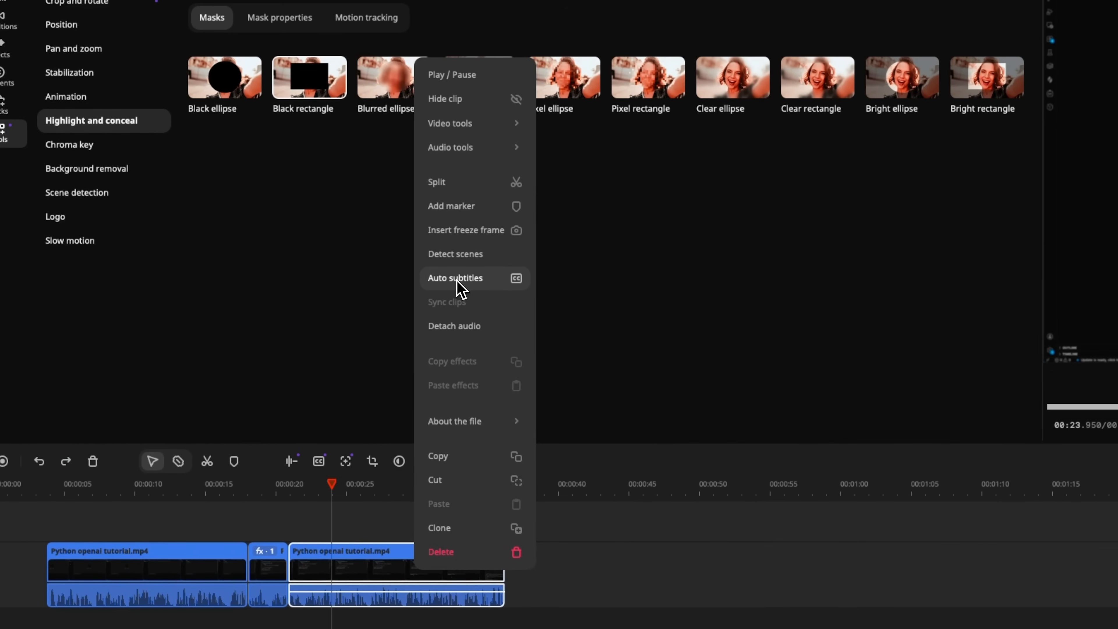
click(456, 282)
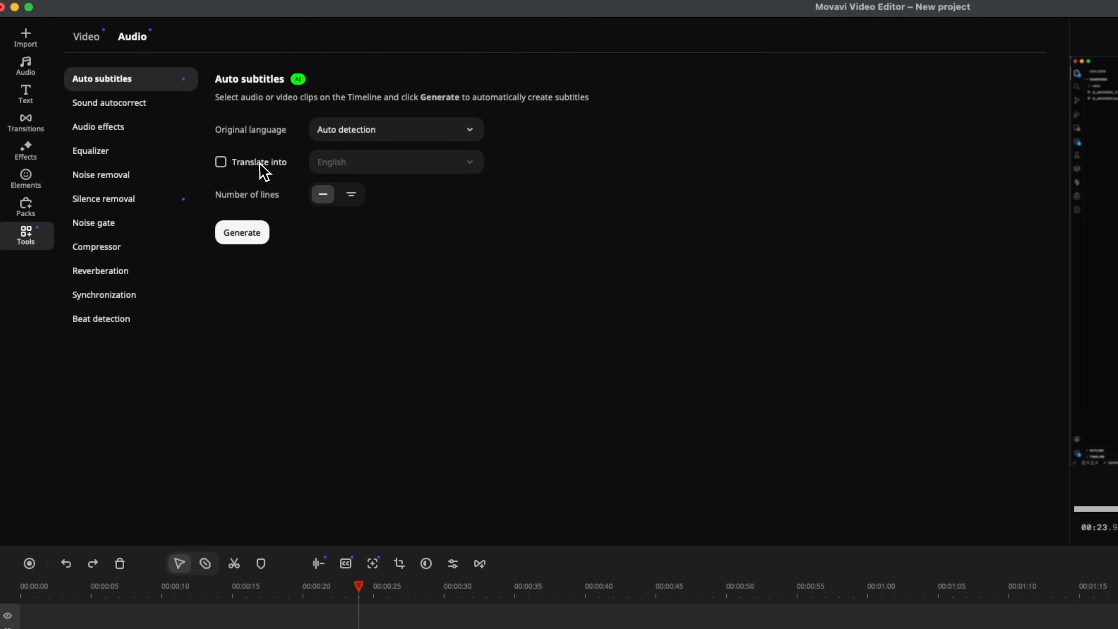
click(160, 101)
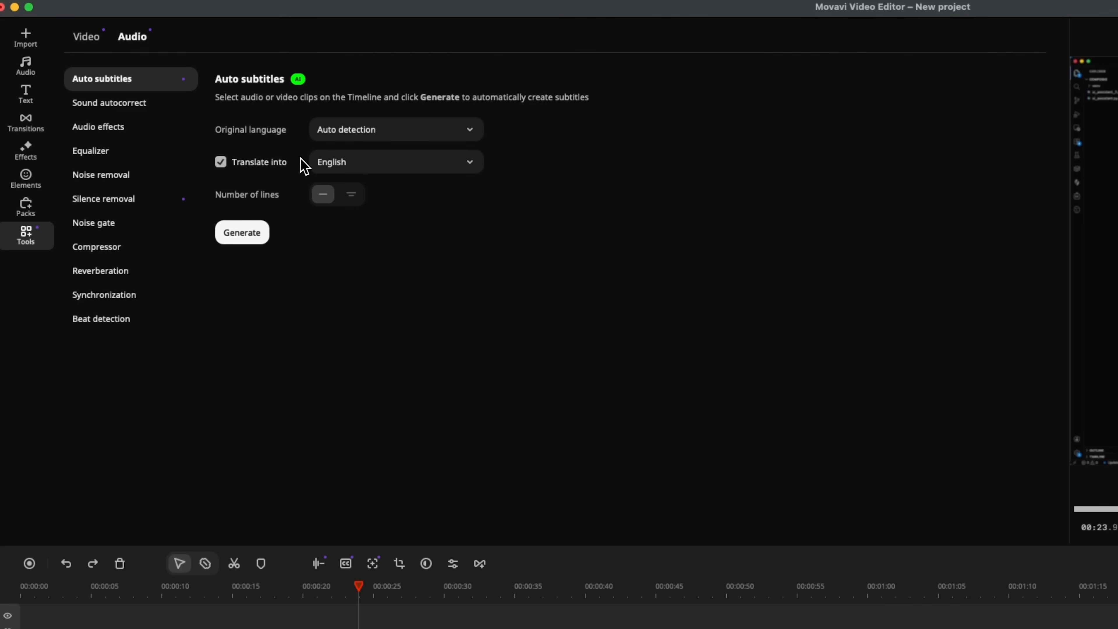
click(206, 99)
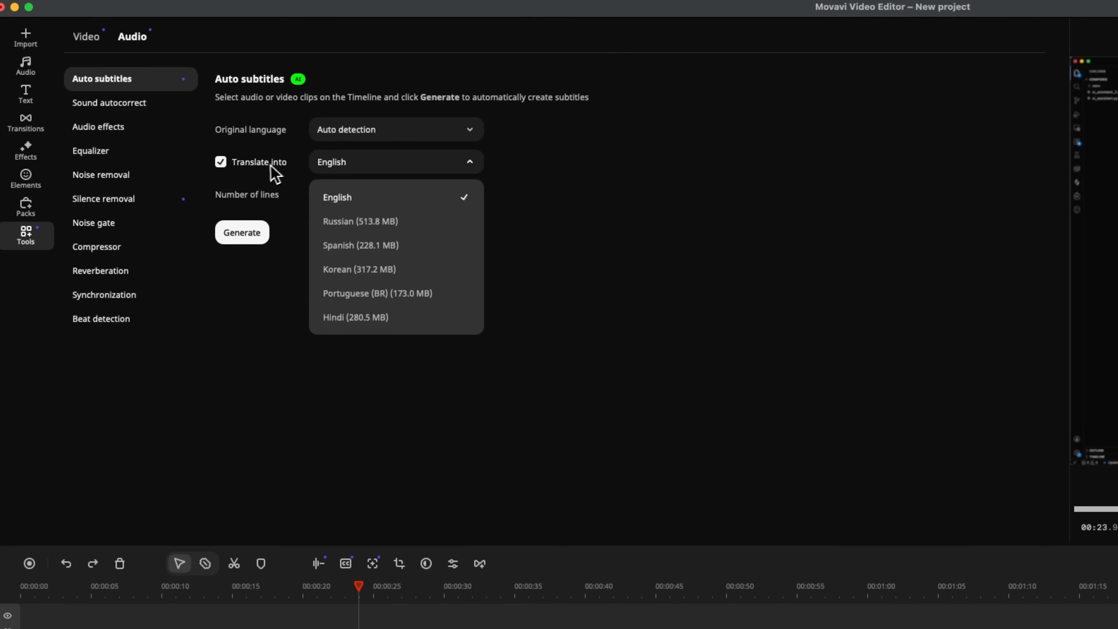
click(269, 176)
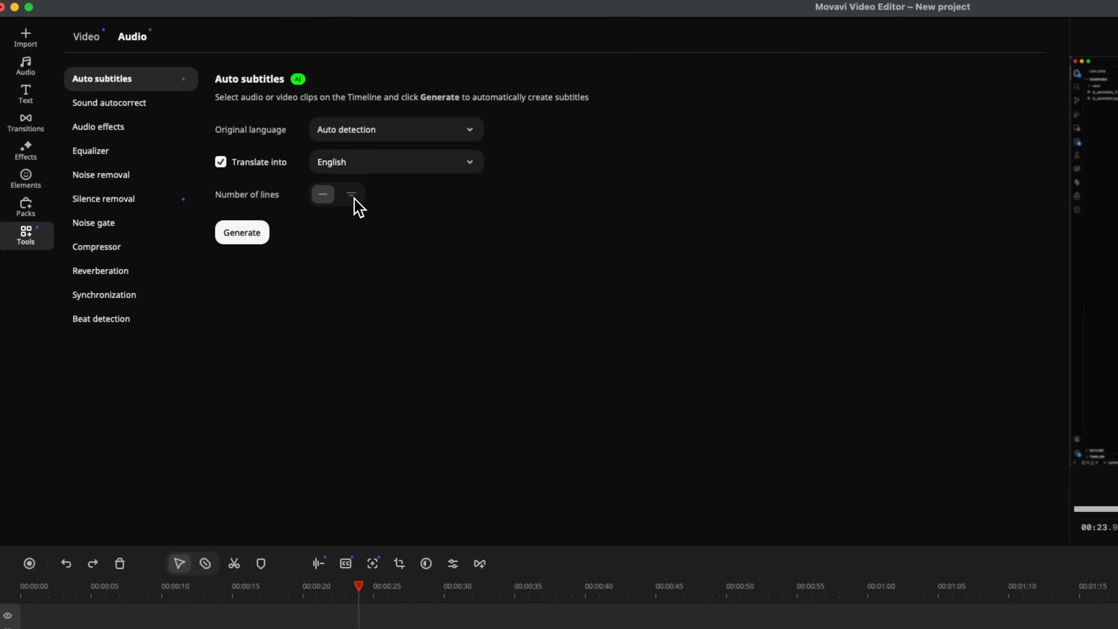
click(233, 240)
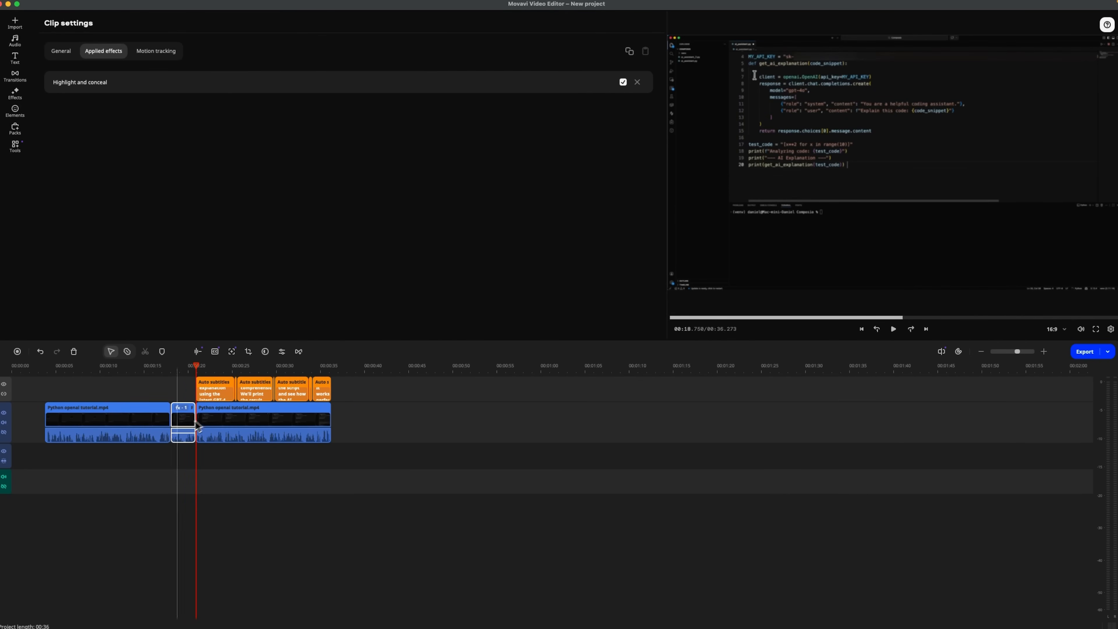
Generate automatic subtitles for the short blurred middle segment, using the same language and translation settings
right_click(184, 423)
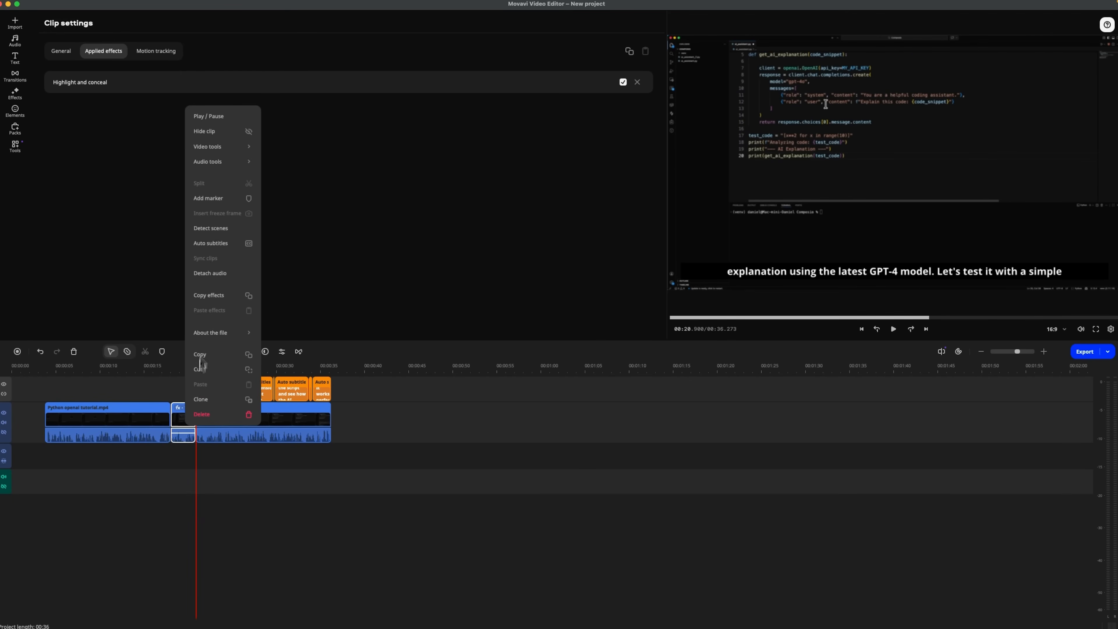
click(210, 244)
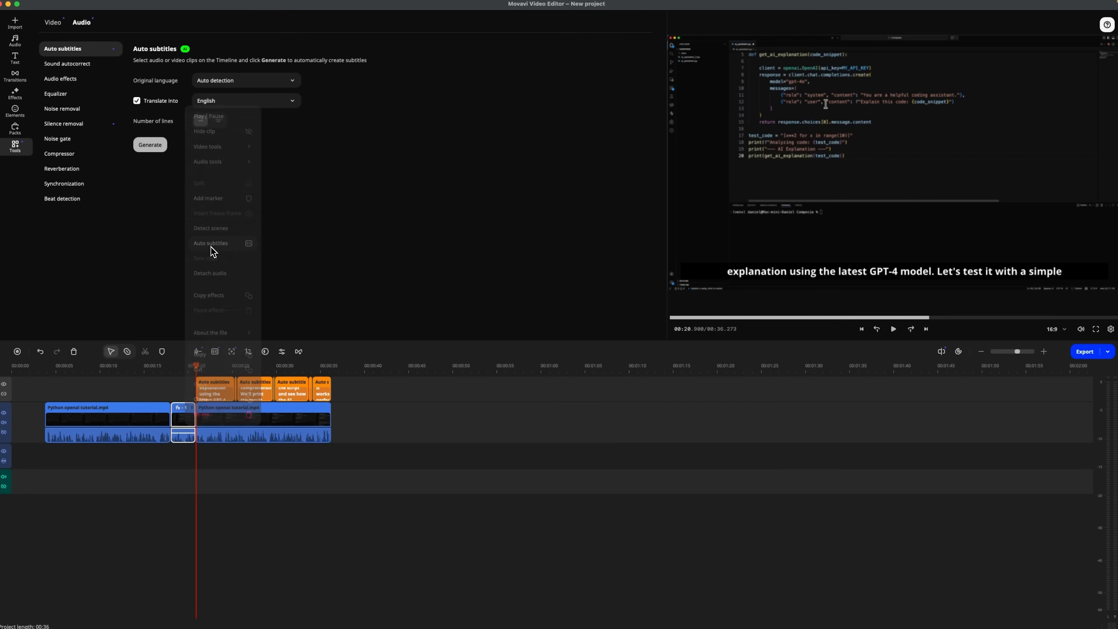
click(150, 145)
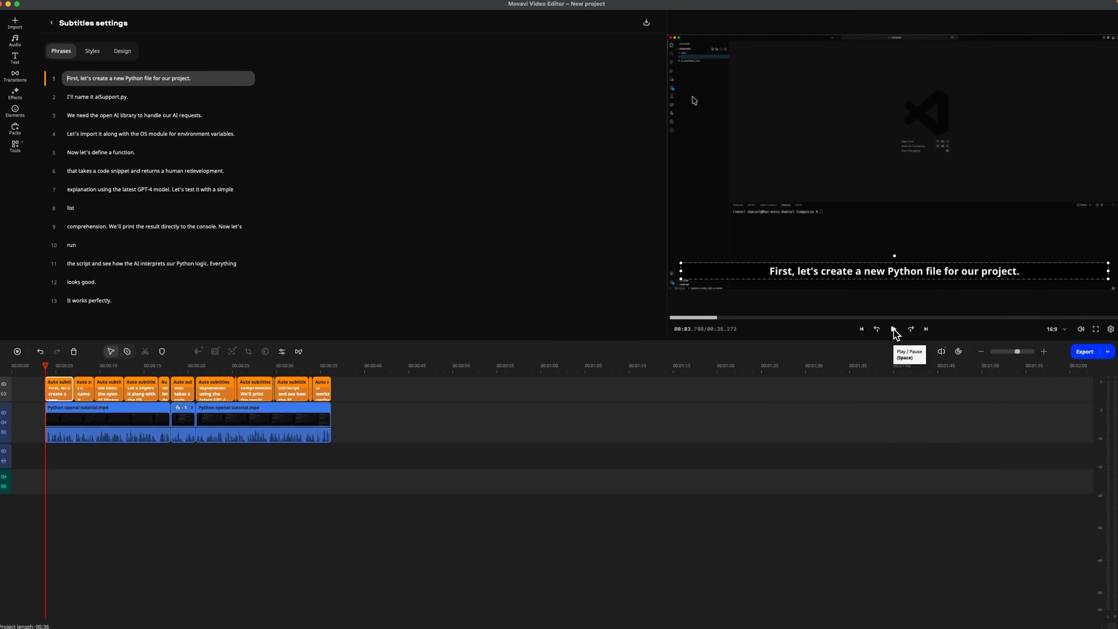
Play the subtitled video, select the fourth subtitle phrase, and examine the available subtitle styles and design options
click(893, 329)
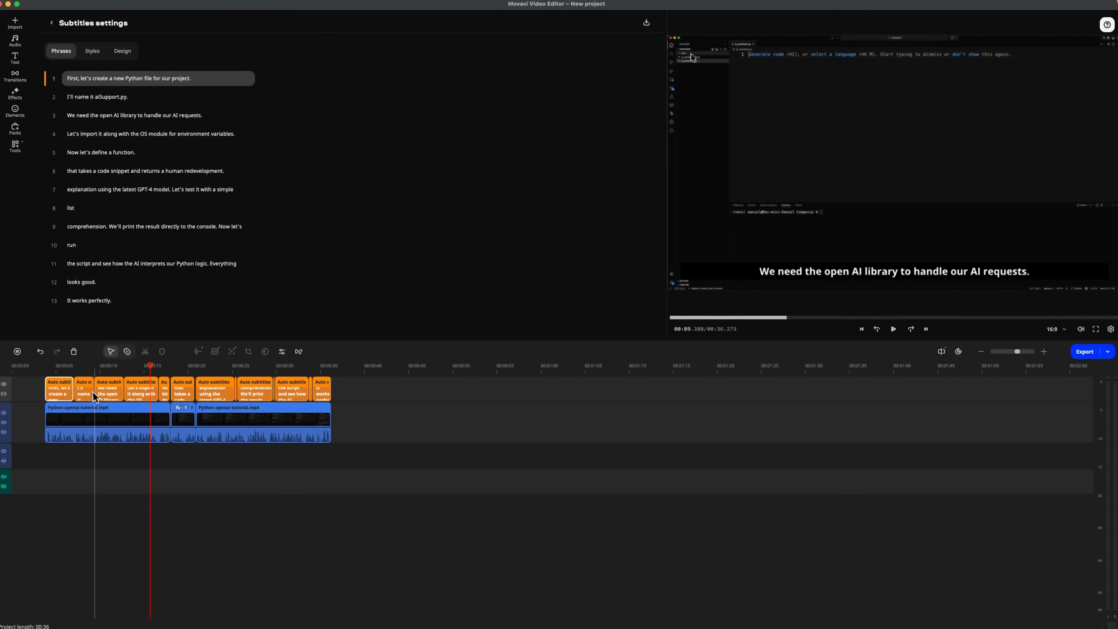
click(136, 391)
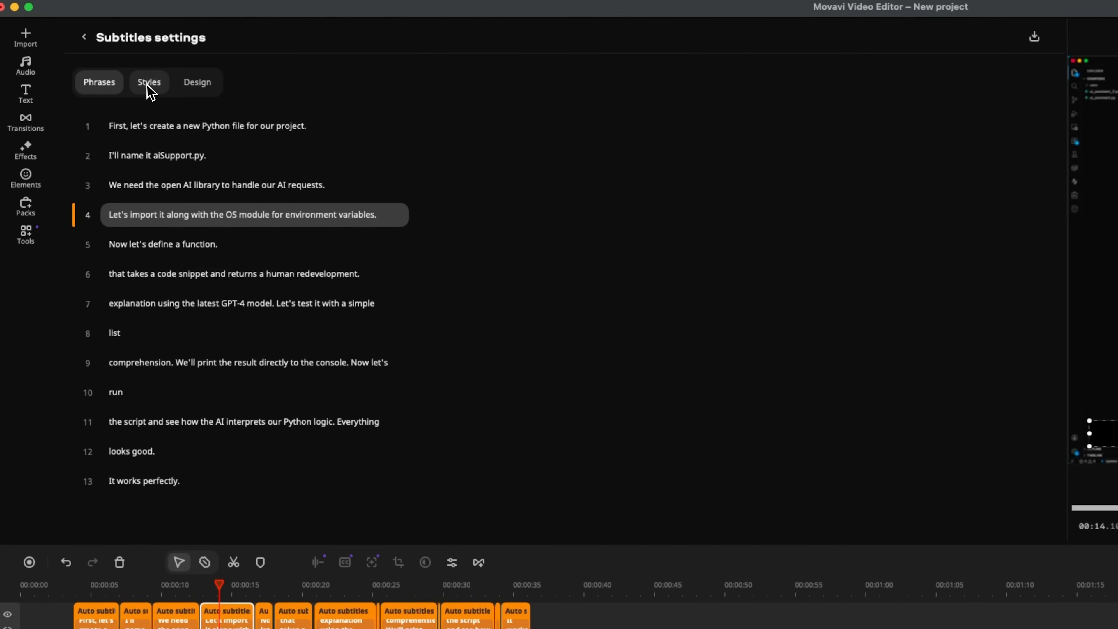
click(92, 51)
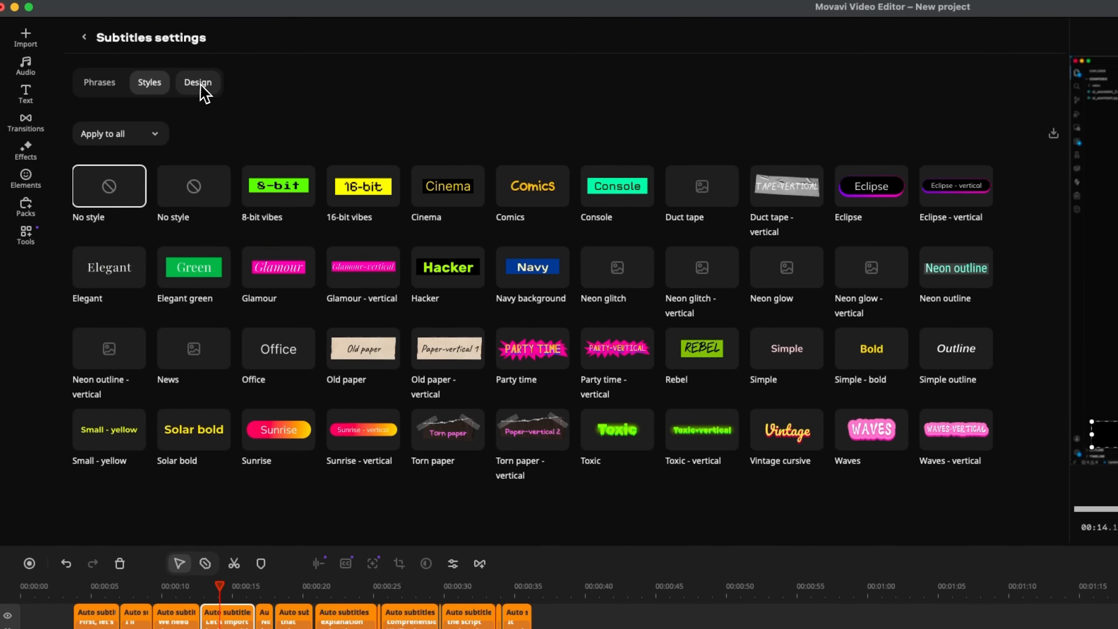
click(210, 94)
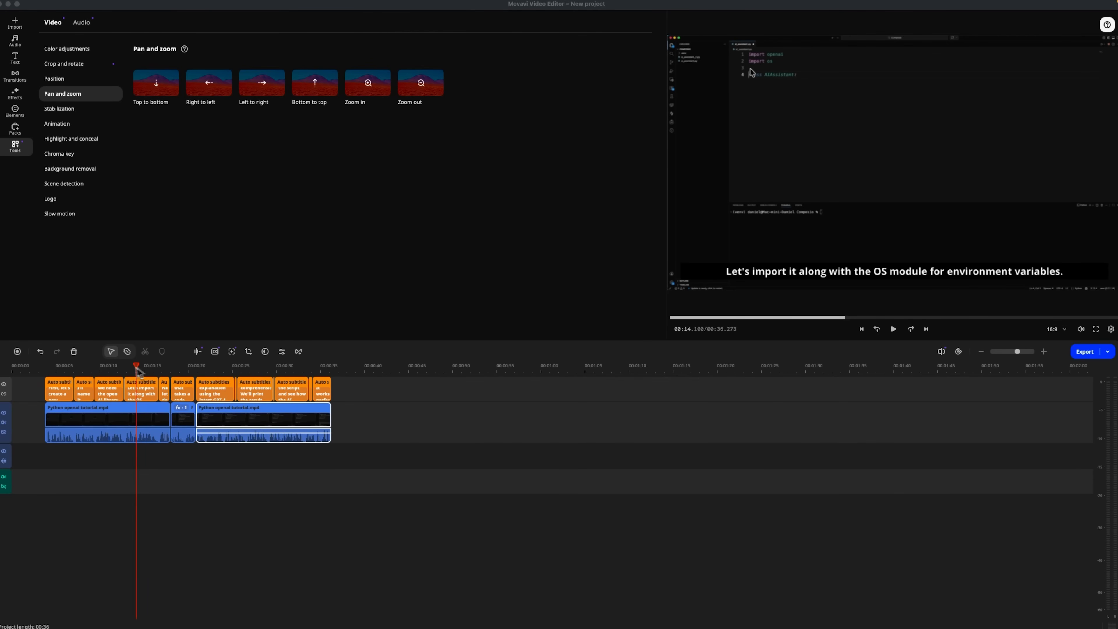
Apply the Zoom in pan-and-zoom effect to the last segment at about 24 s
drag(138, 369, 225, 369)
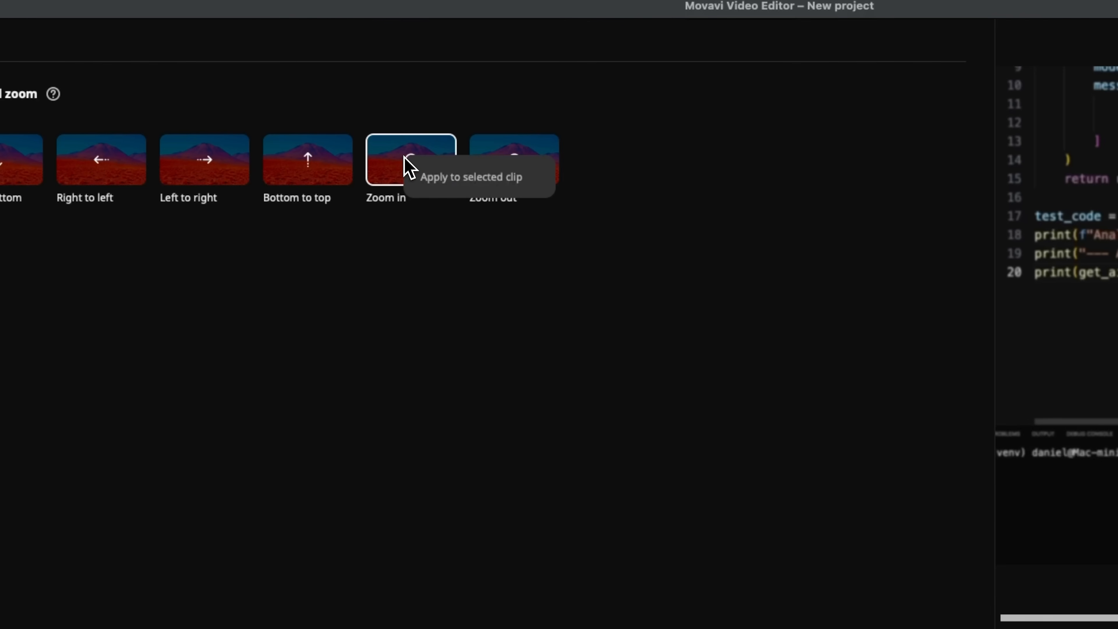
click(429, 180)
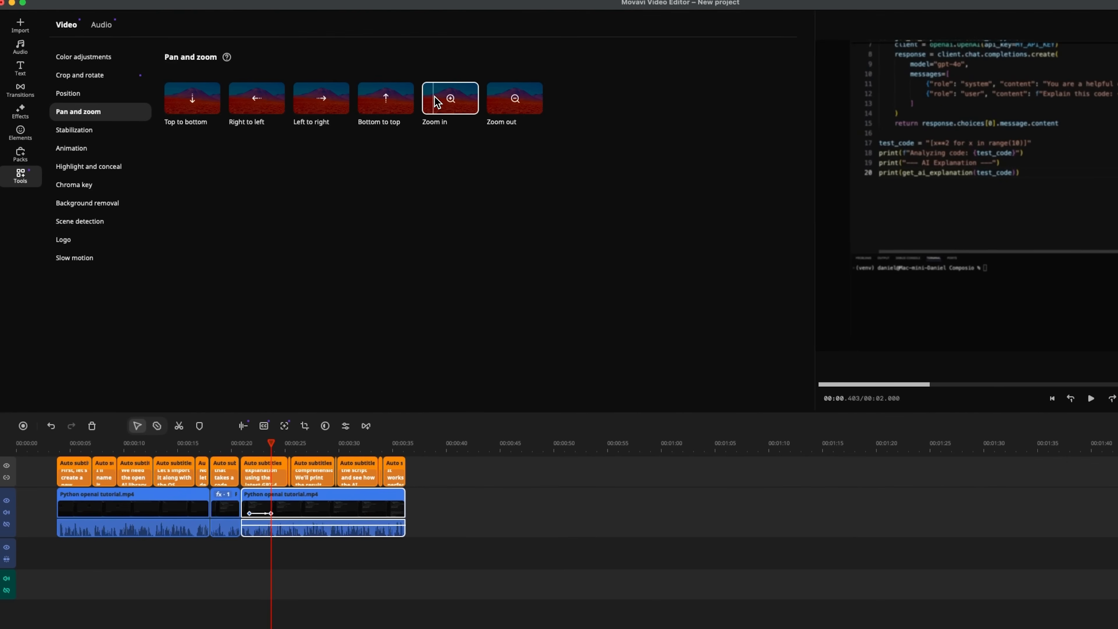
click(445, 108)
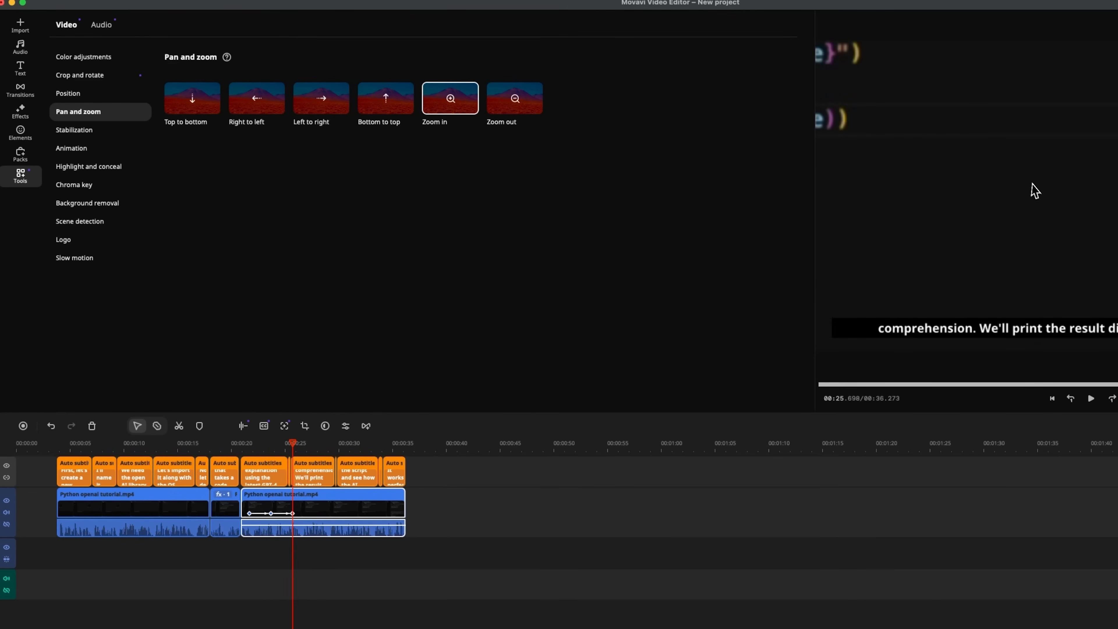
Fit the zoom frame around the closing lines of code, and move the last zoom keyframe back to about 25 s
click(270, 513)
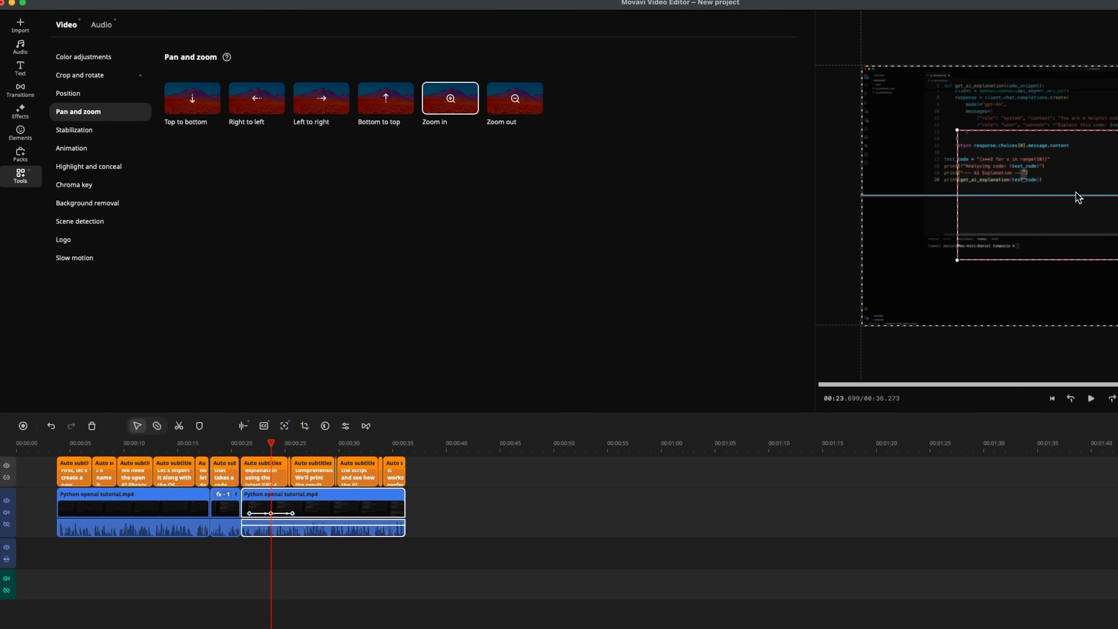
drag(1042, 189, 1043, 187)
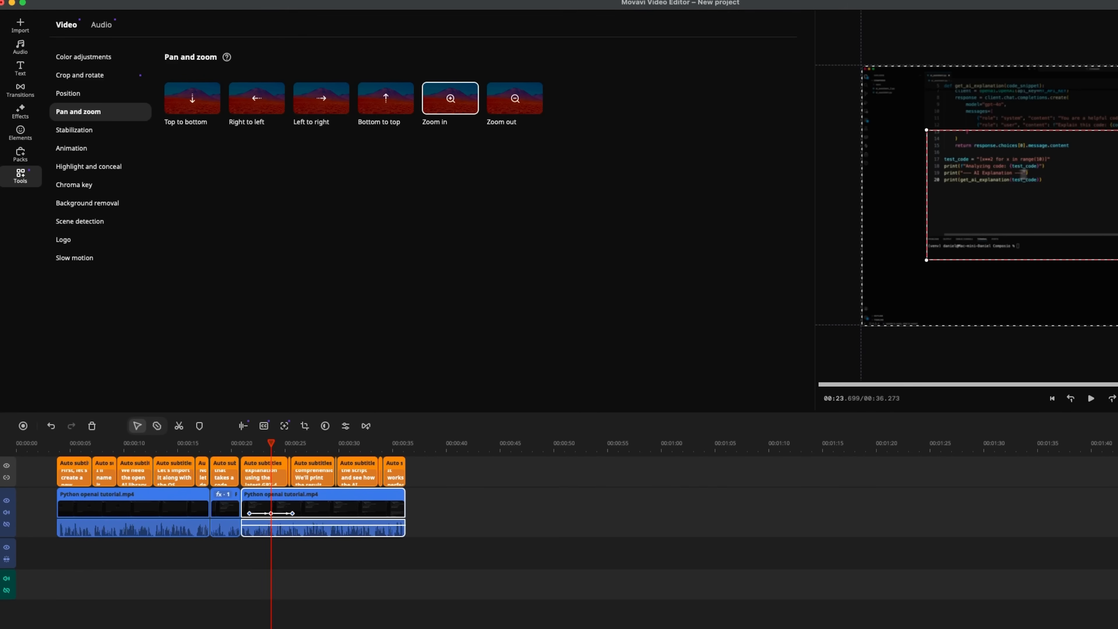
drag(1115, 259, 1106, 234)
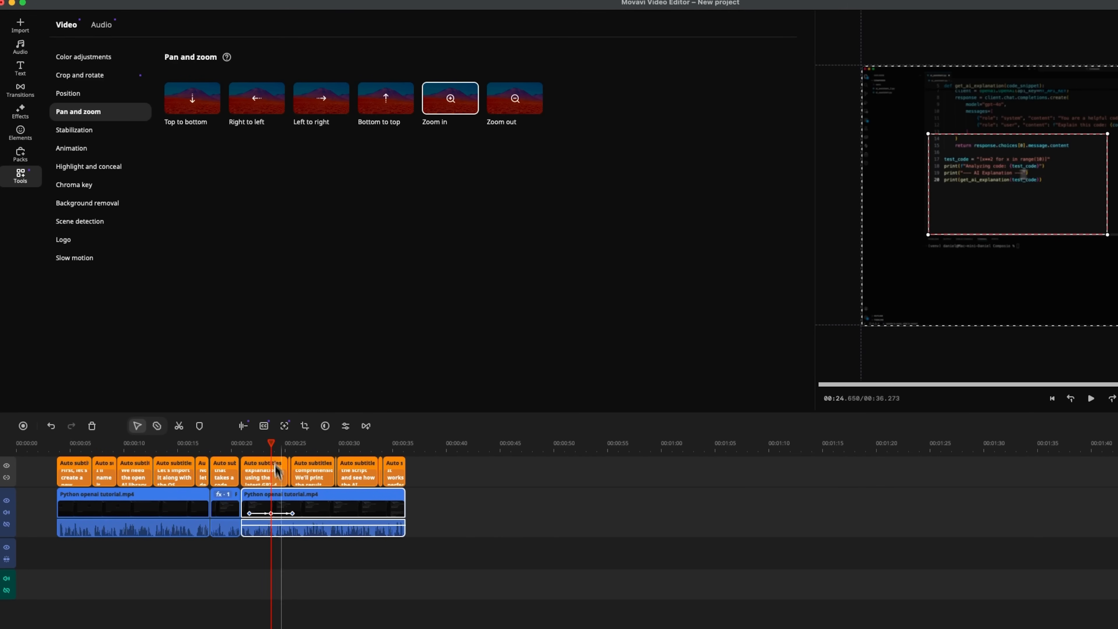
drag(293, 513, 273, 514)
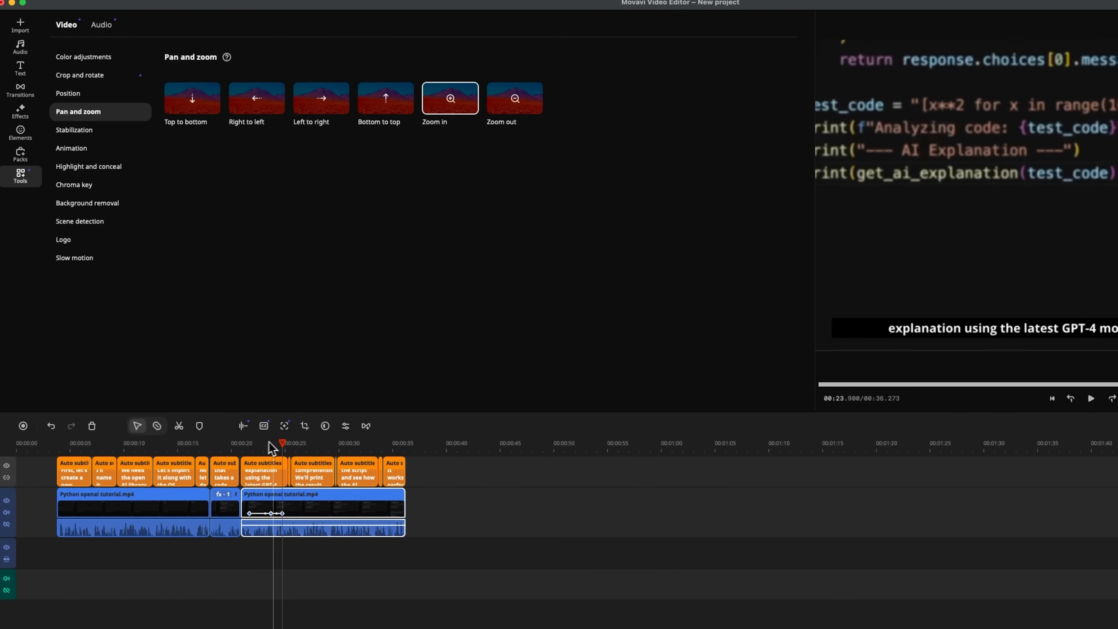
drag(282, 443, 245, 443)
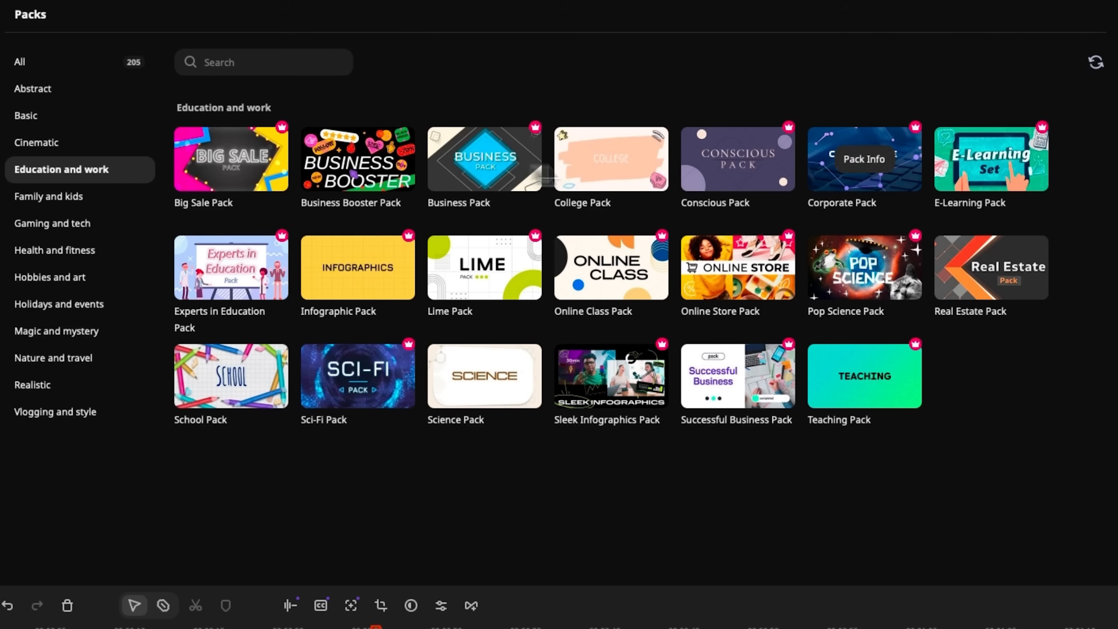
Add the Covering transition at the start of the first tutorial clip and play the result
mouse_move(873, 169)
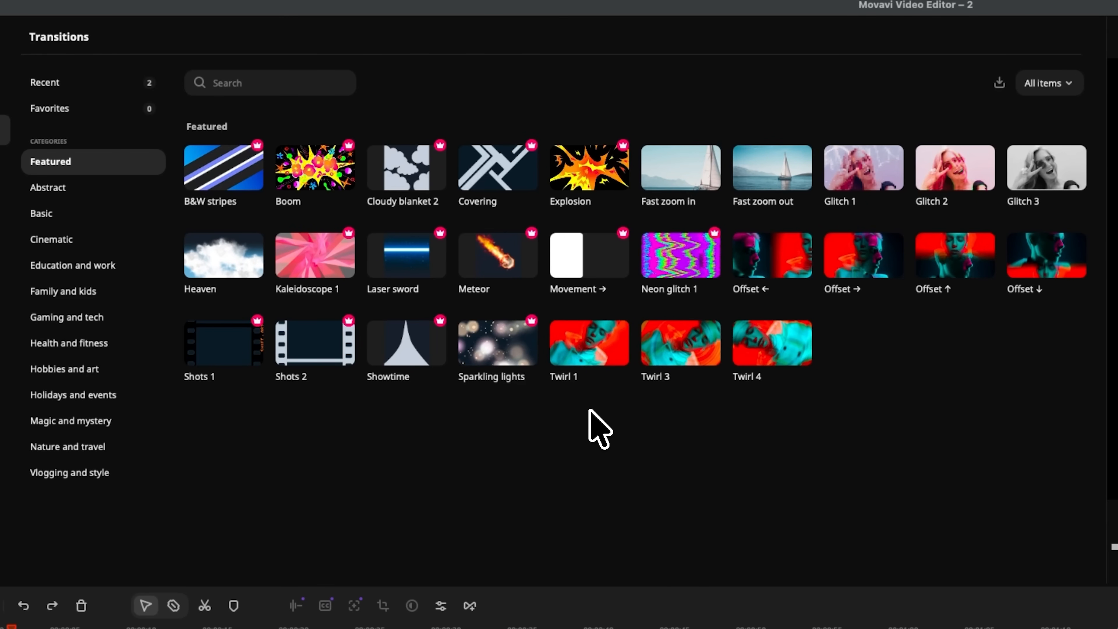
drag(497, 167, 49, 441)
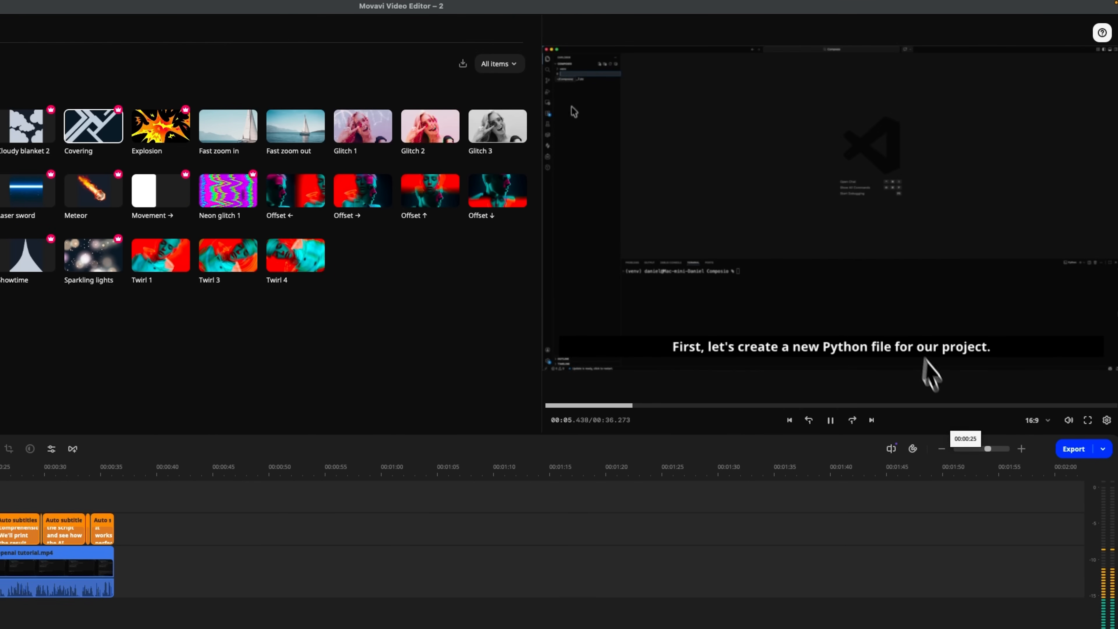
key(space)
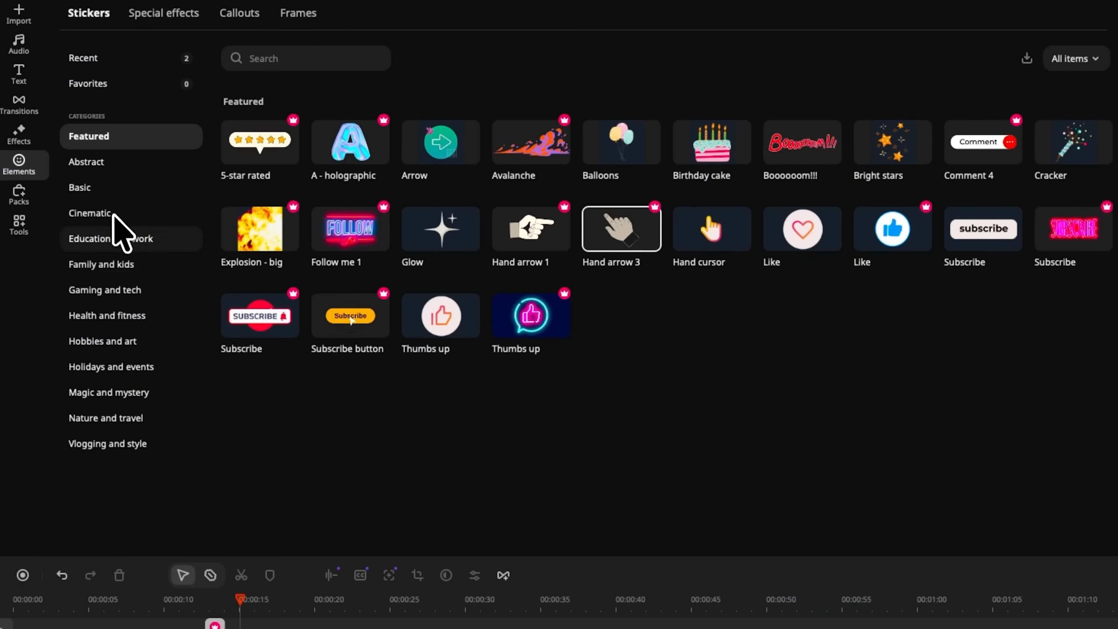
Browse the sticker categories, and place the Hand arrow 3 sticker beside the import lines at about 13 s
click(115, 215)
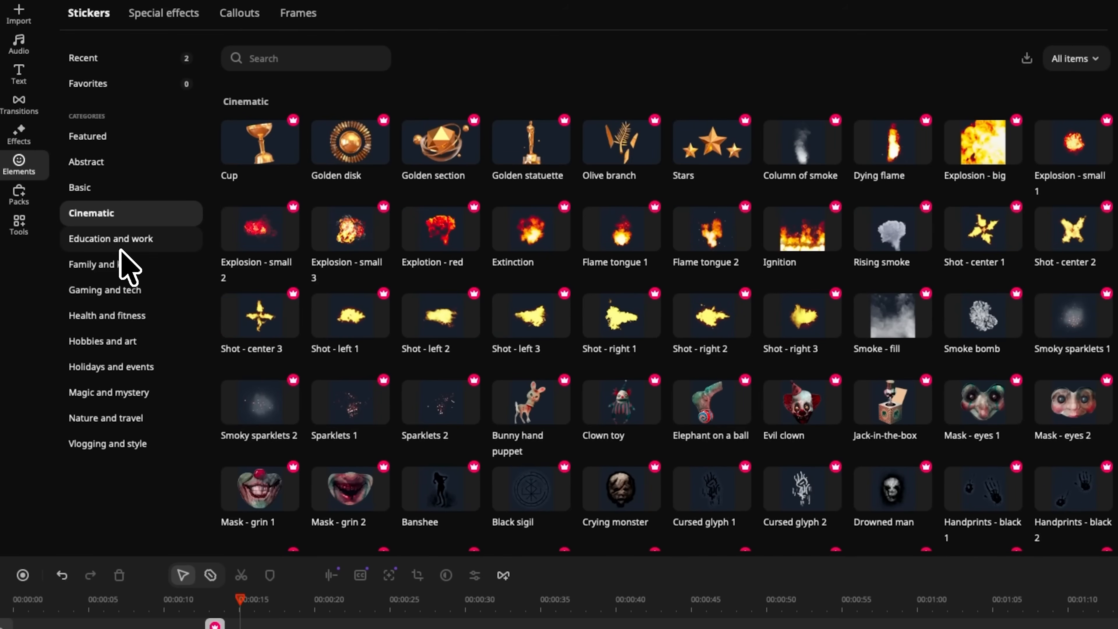
click(118, 247)
click(111, 315)
click(106, 366)
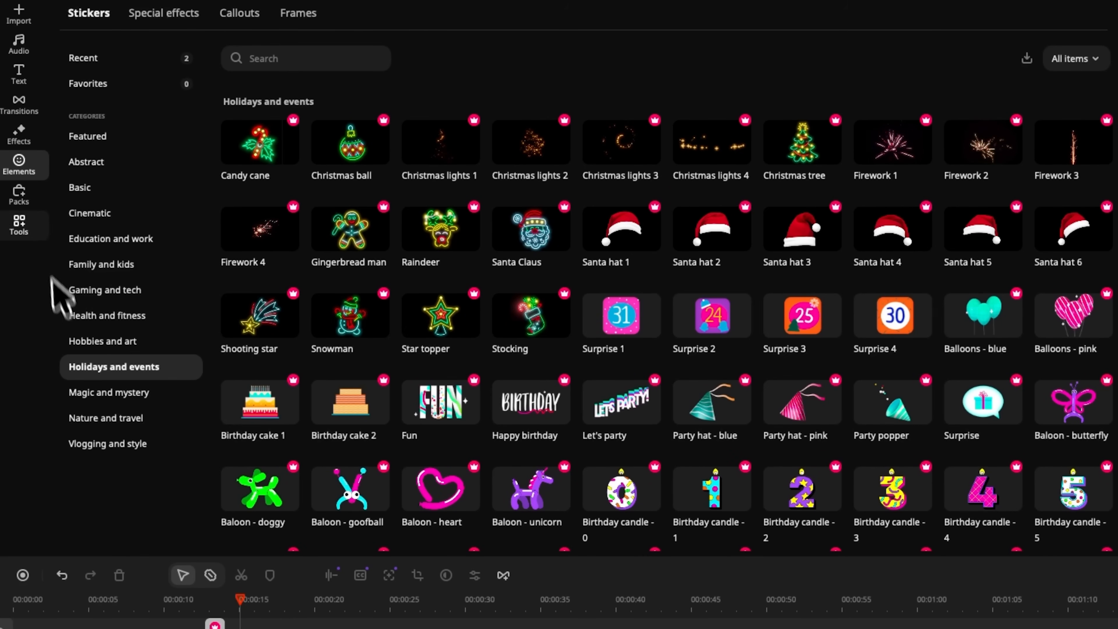
click(19, 193)
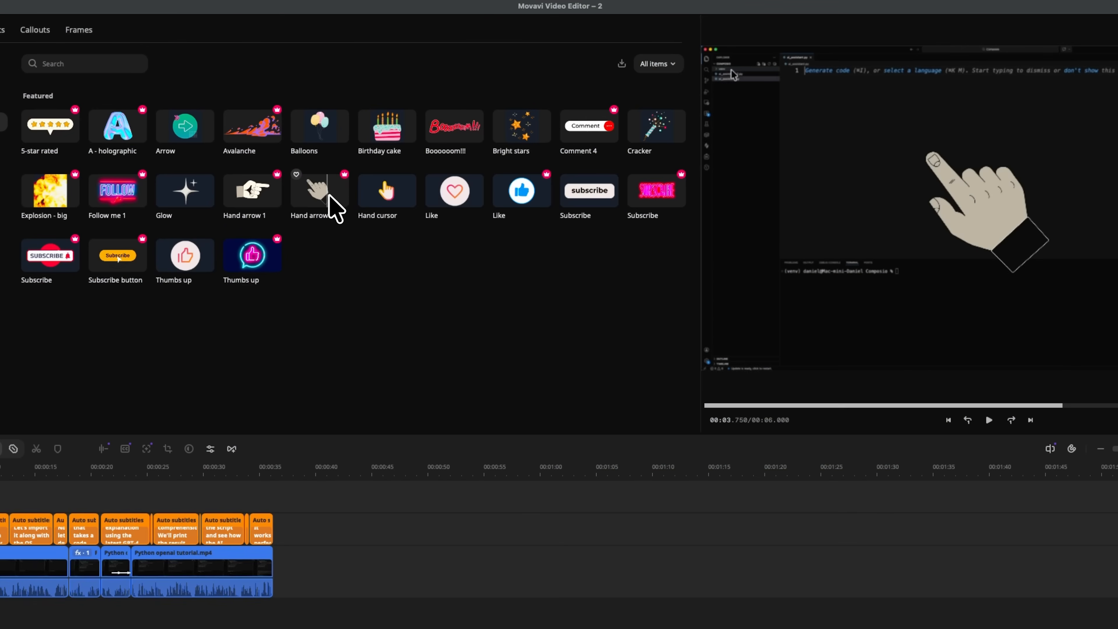
drag(329, 205, 929, 95)
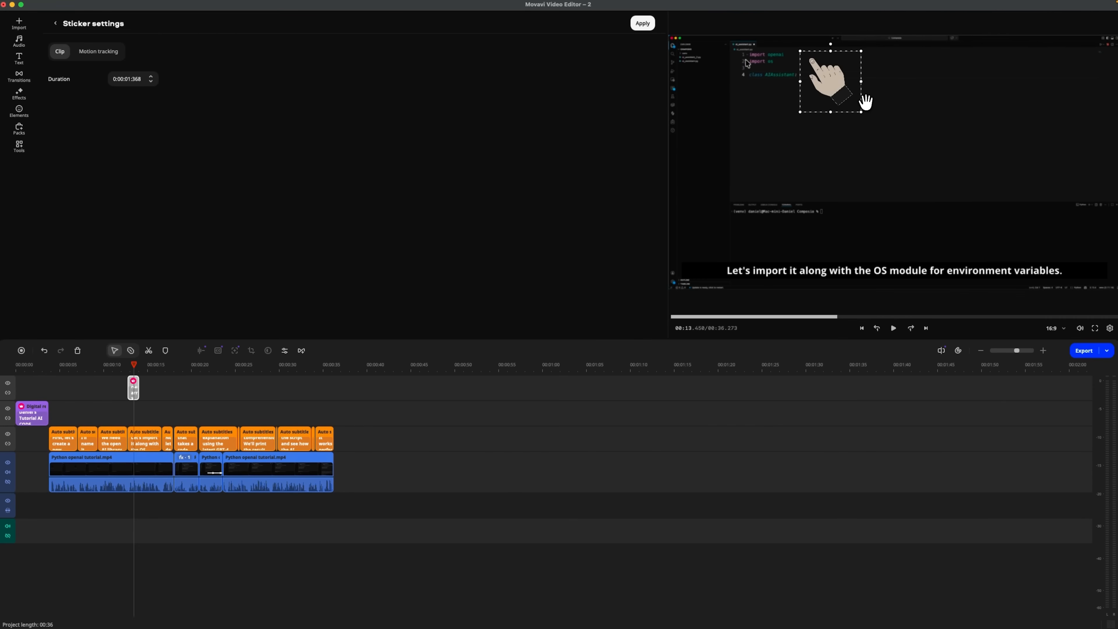
Export the project to the computer as an MP4 titled 2 at Good quality and 1920x1080 resolution
click(1106, 350)
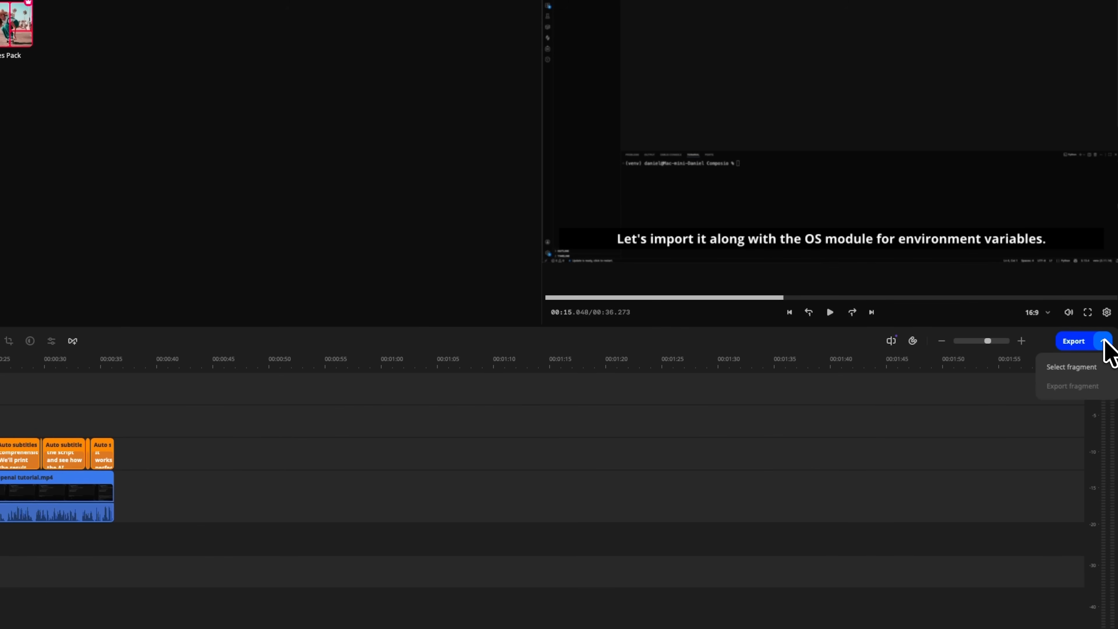
click(1075, 341)
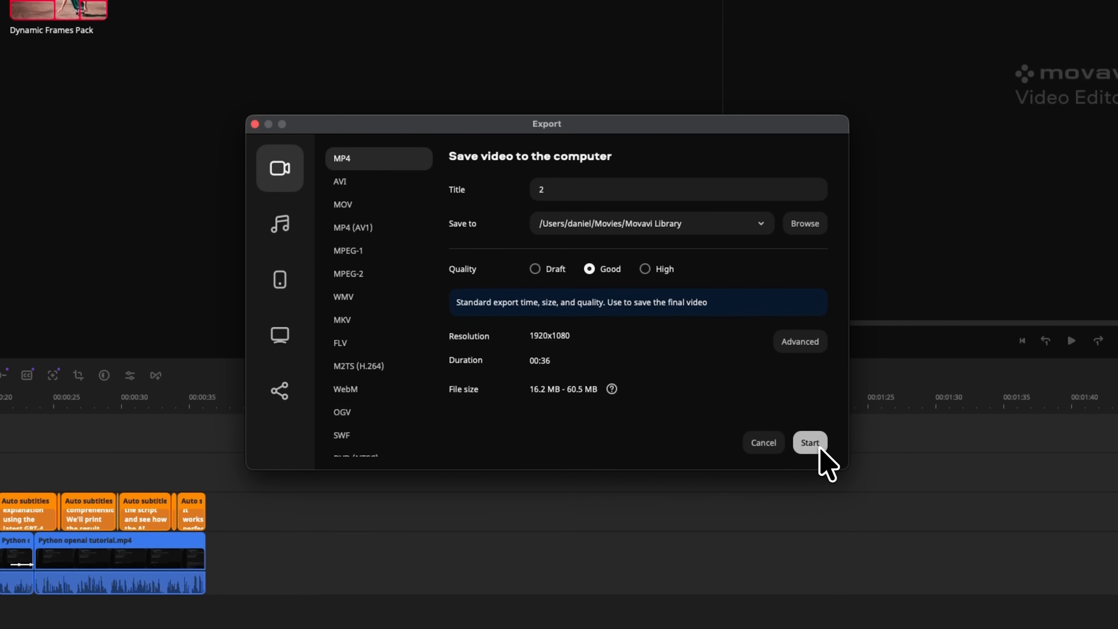
click(810, 443)
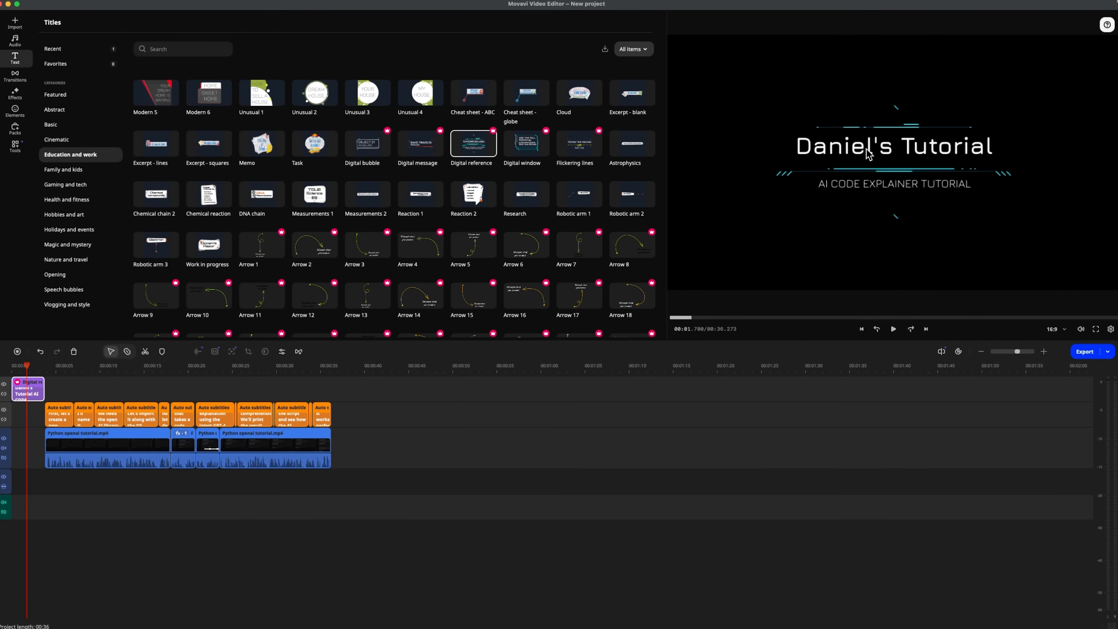
Open the intro title for editing, select its second text line, and play the video
right_click(31, 392)
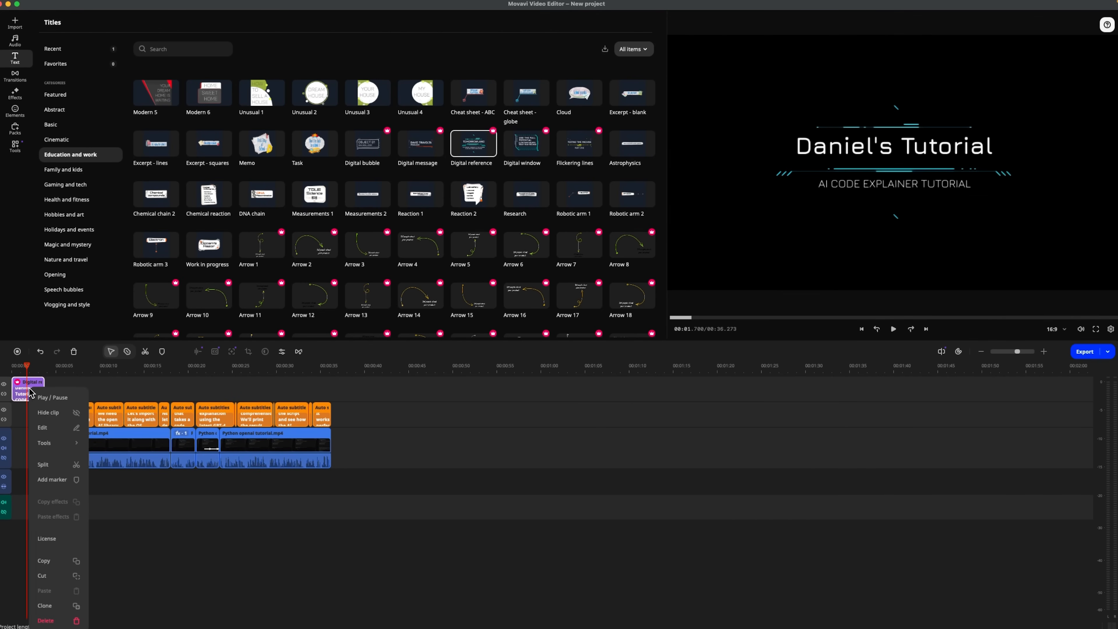
click(43, 427)
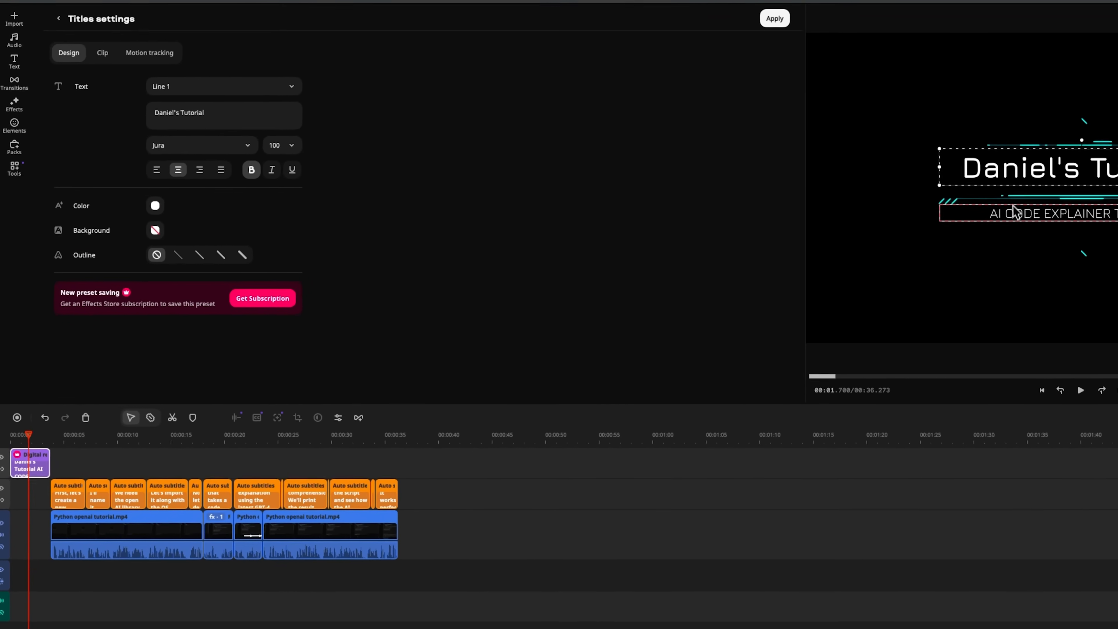
click(1013, 206)
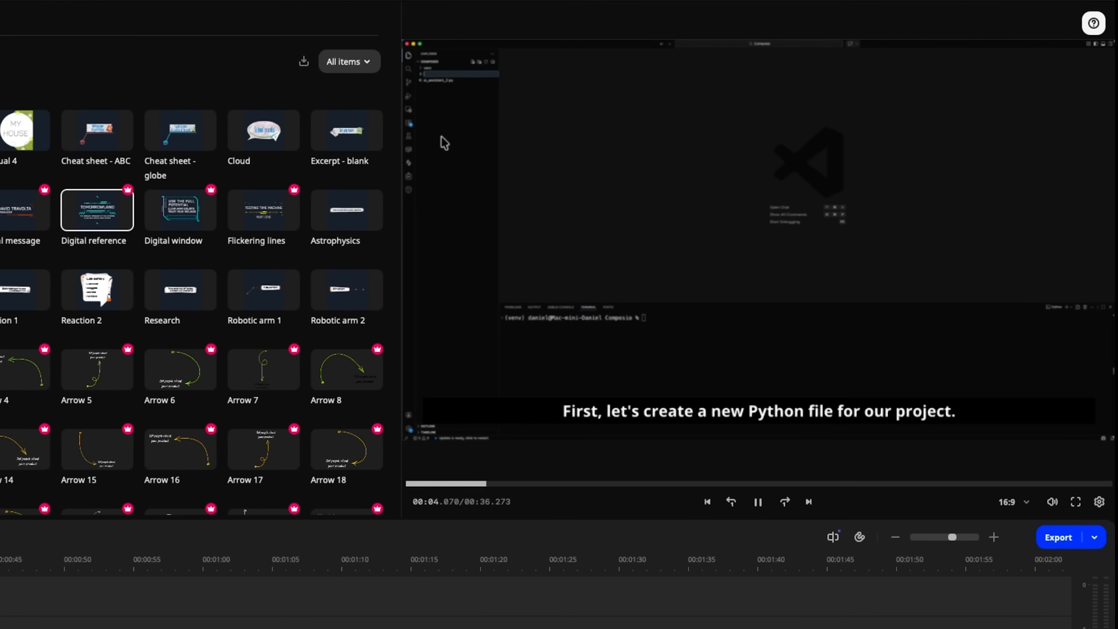
key(space)
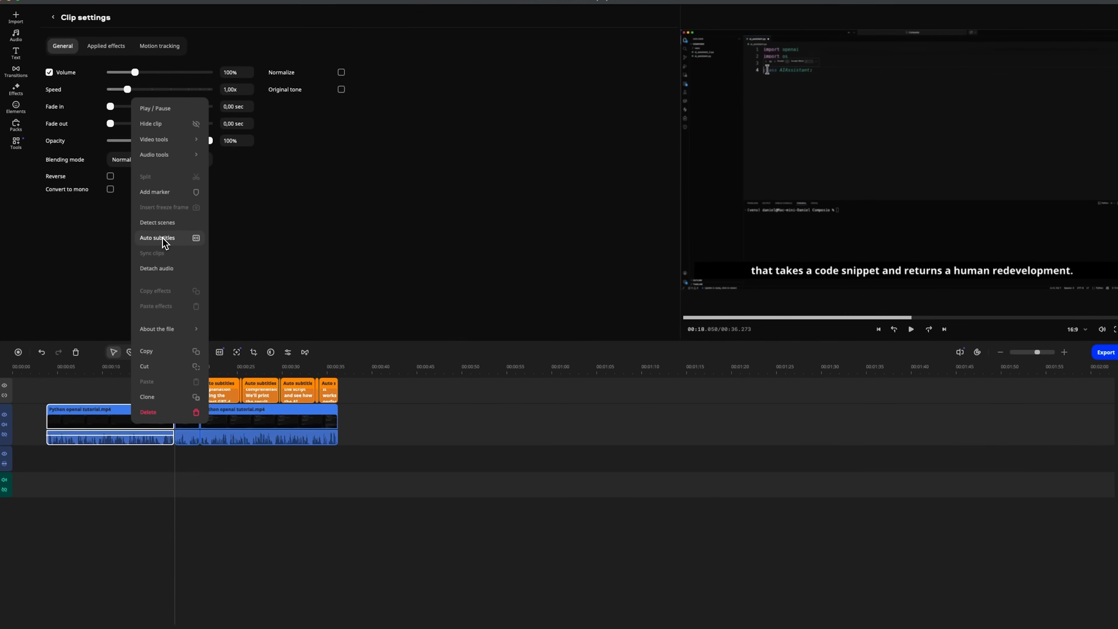
Generate automatic subtitles for the first segment, and select the second text line of the intro title
click(162, 238)
click(158, 139)
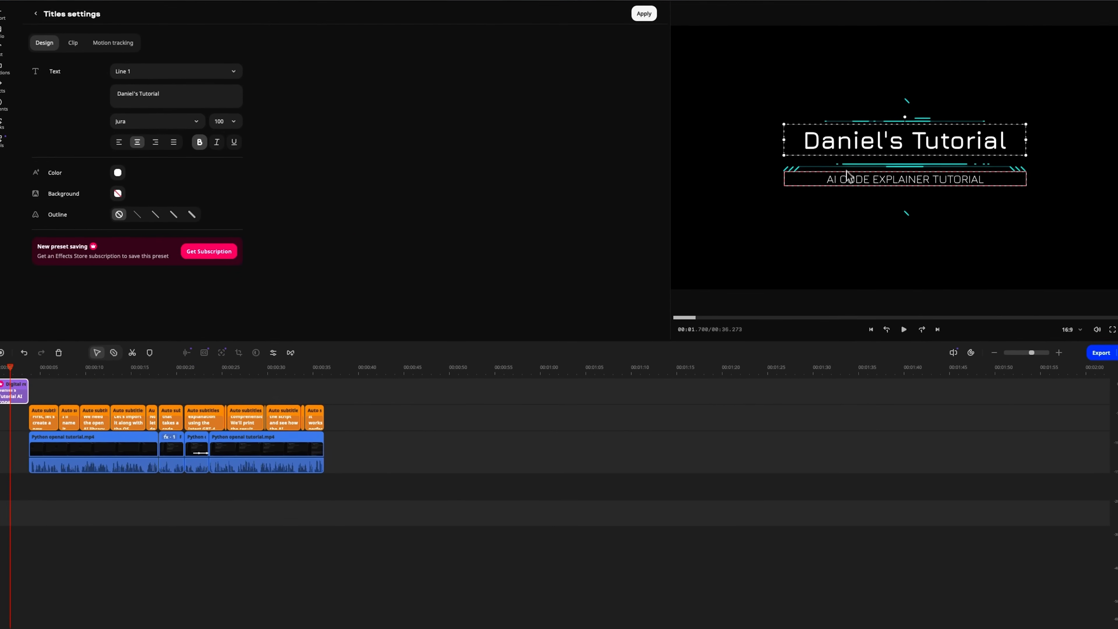
click(847, 177)
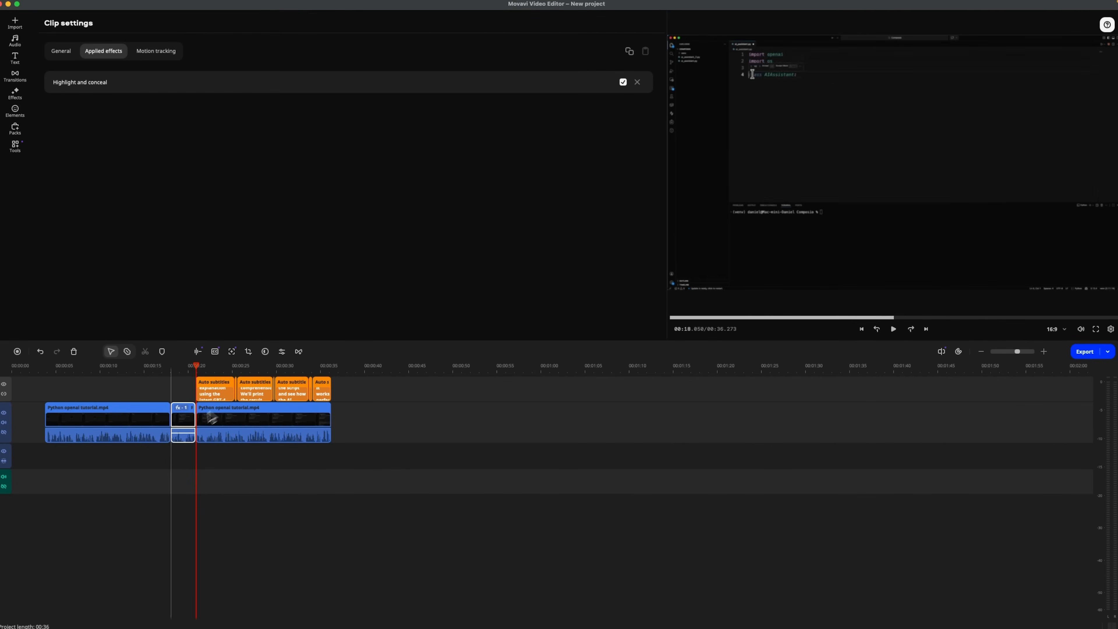
Generate automatic subtitles for the short segment with the blurred mask, and open the clip options of the first segment
right_click(187, 432)
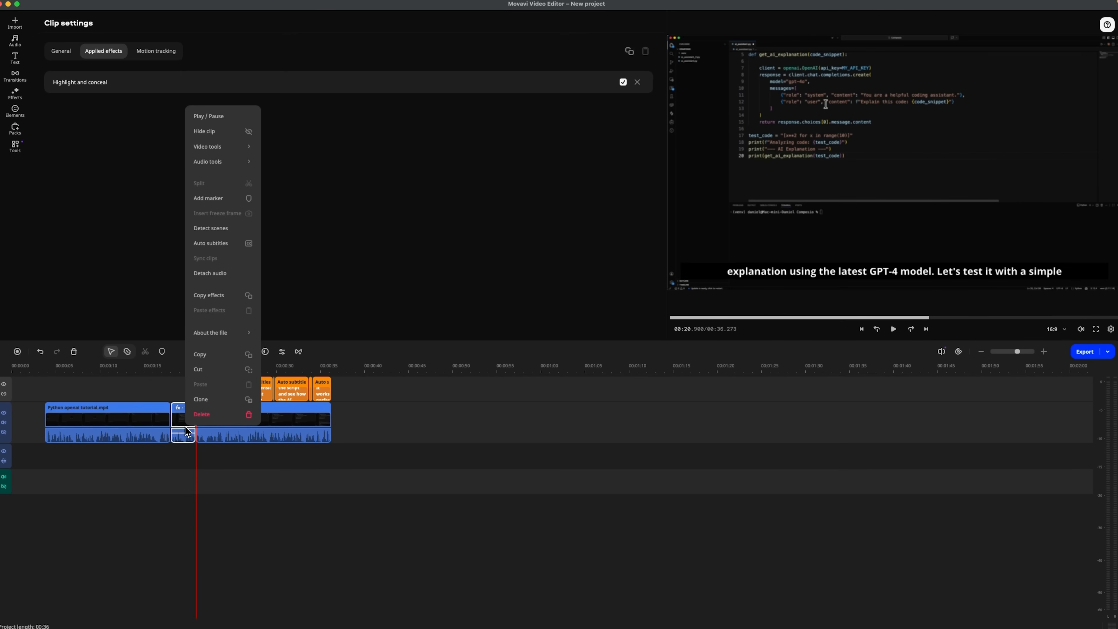
click(212, 243)
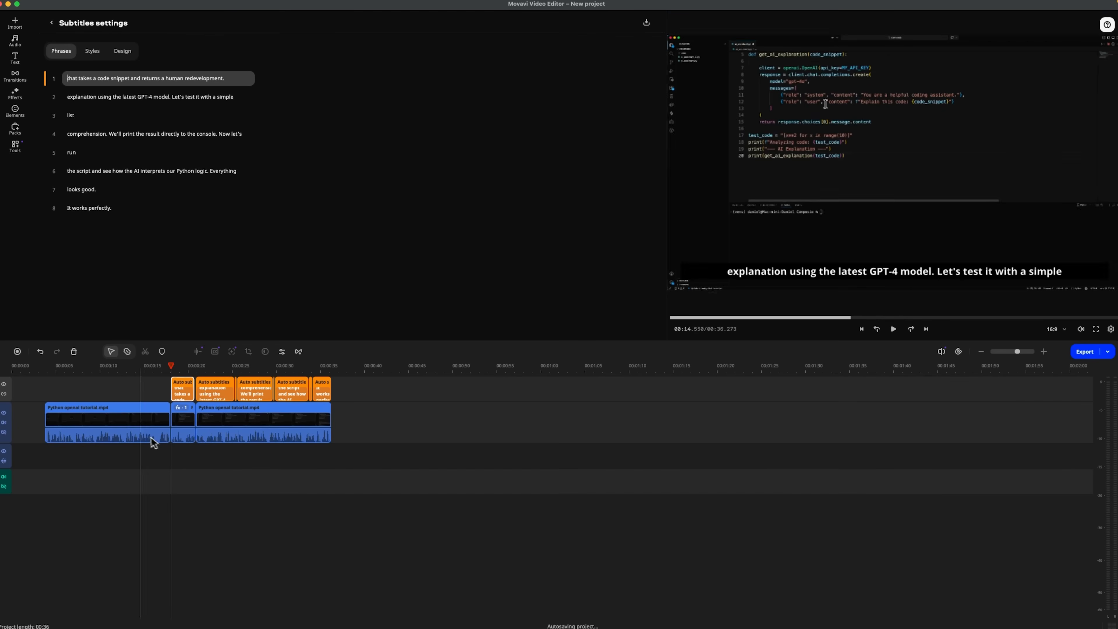
right_click(130, 424)
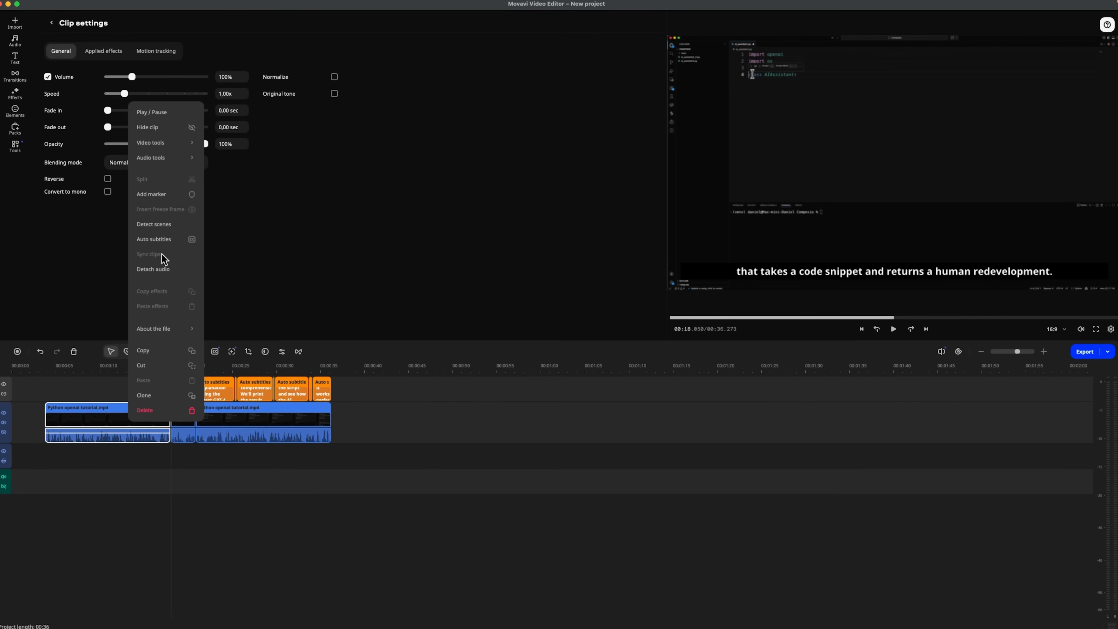